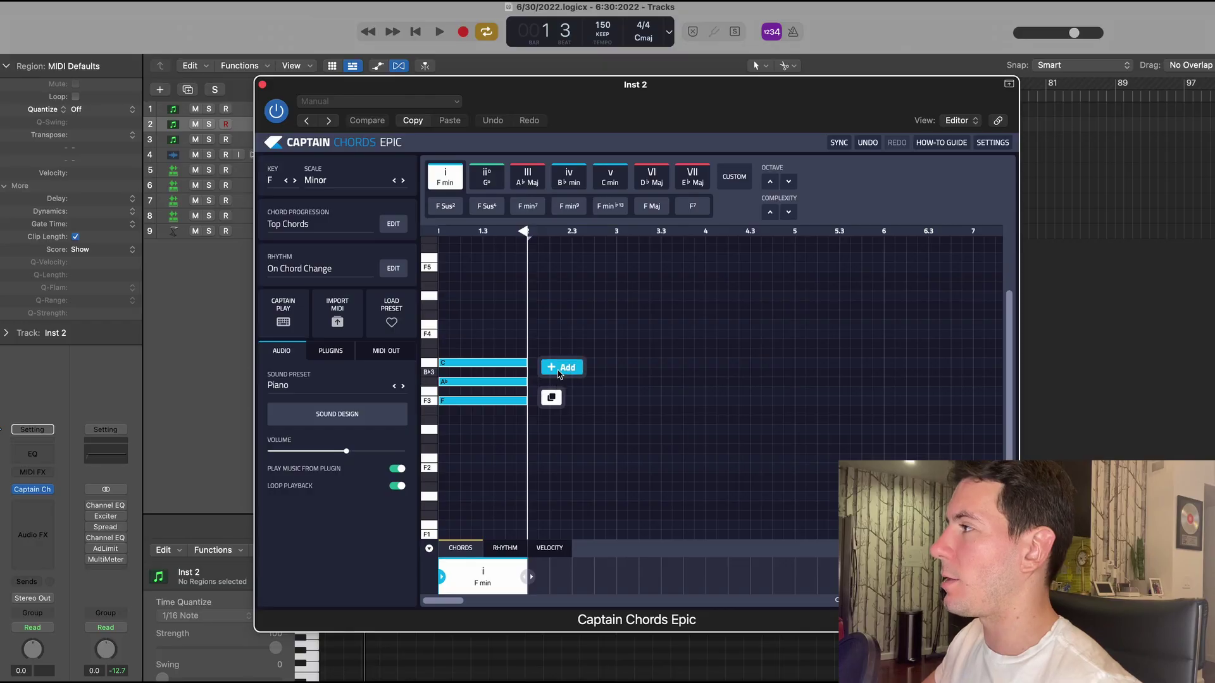
- Add three more F min chords after the first one to fill four bars of the progression
left_click(559, 369)
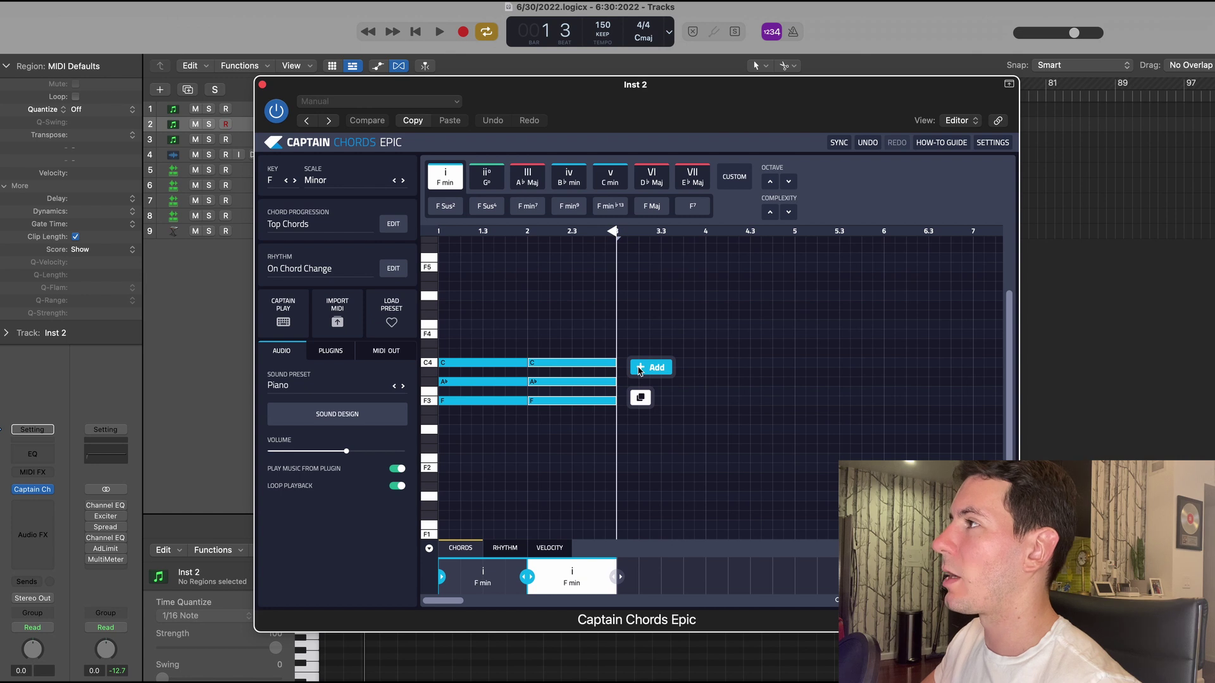
left_click(640, 368)
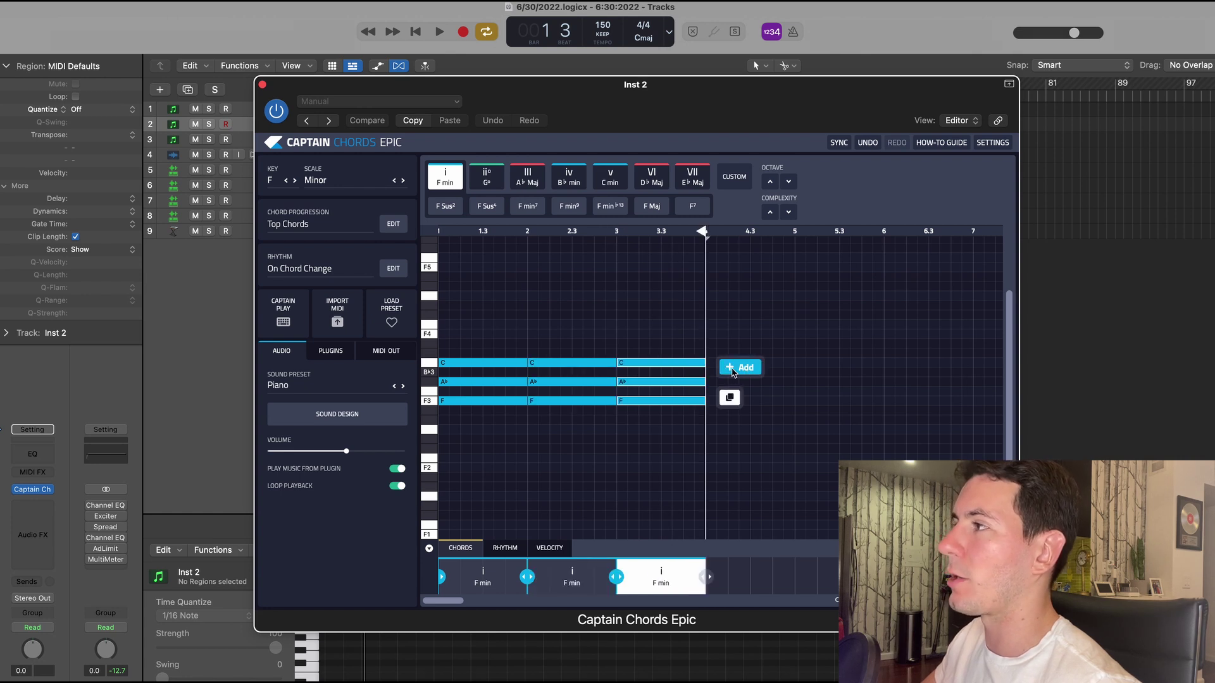
left_click(737, 368)
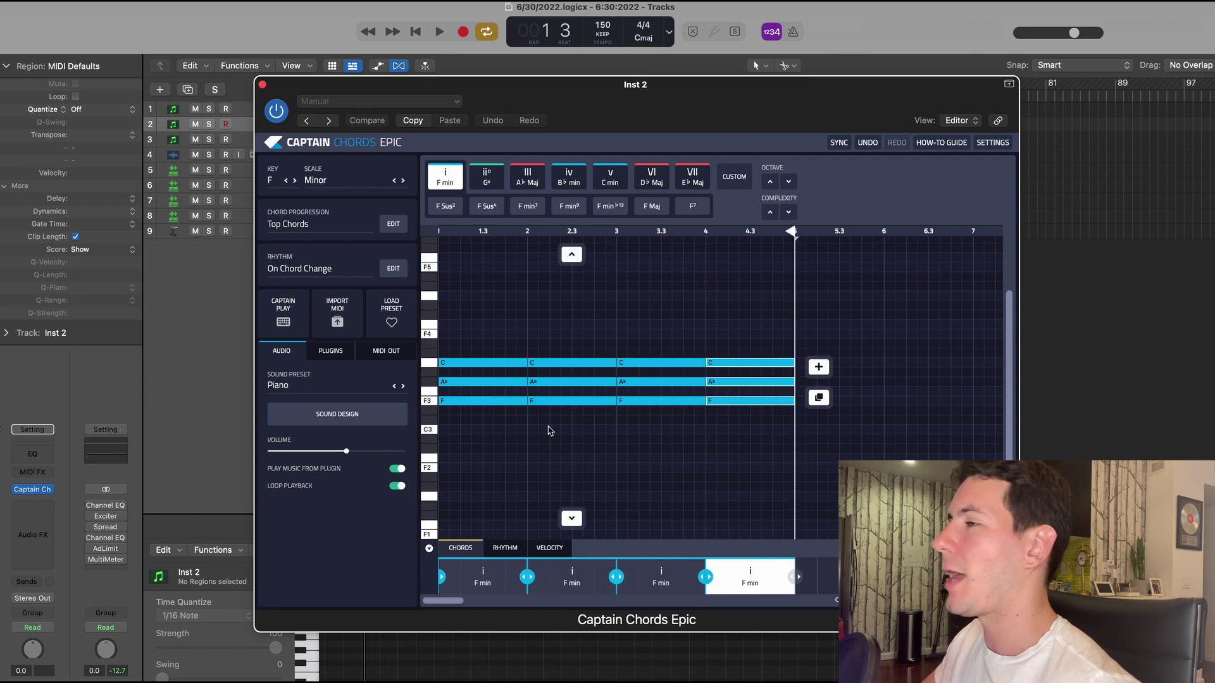
- Lower the F and A♭ notes of the second chord in the piano roll
left_click(554, 388)
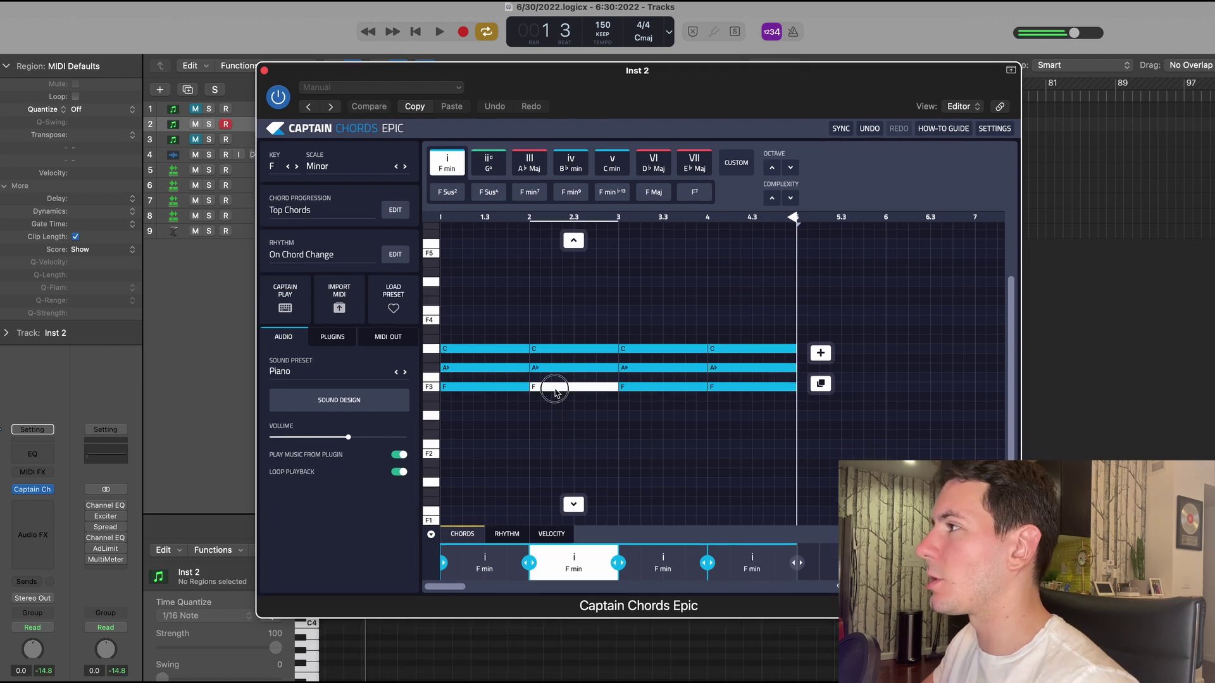
left_click_drag(556, 394, 556, 415)
left_click_drag(558, 366, 558, 387)
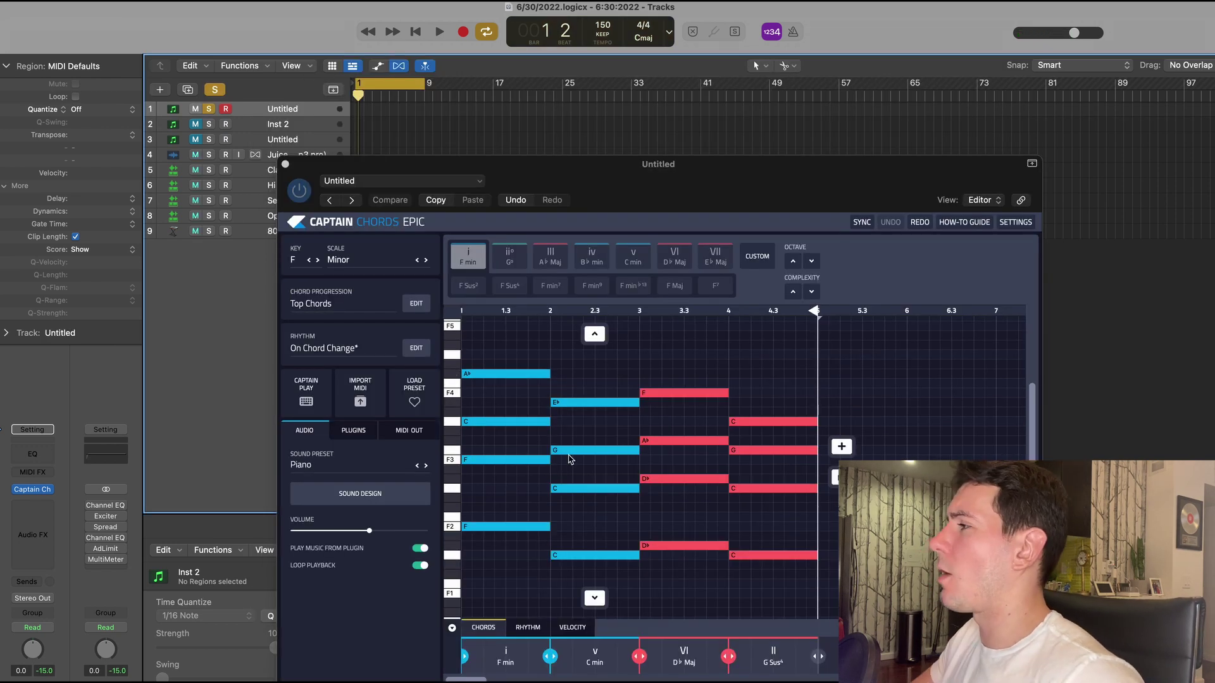
- Review the four-chord progression on the Untitled track and play it back
scroll(617, 437, "down", 1)
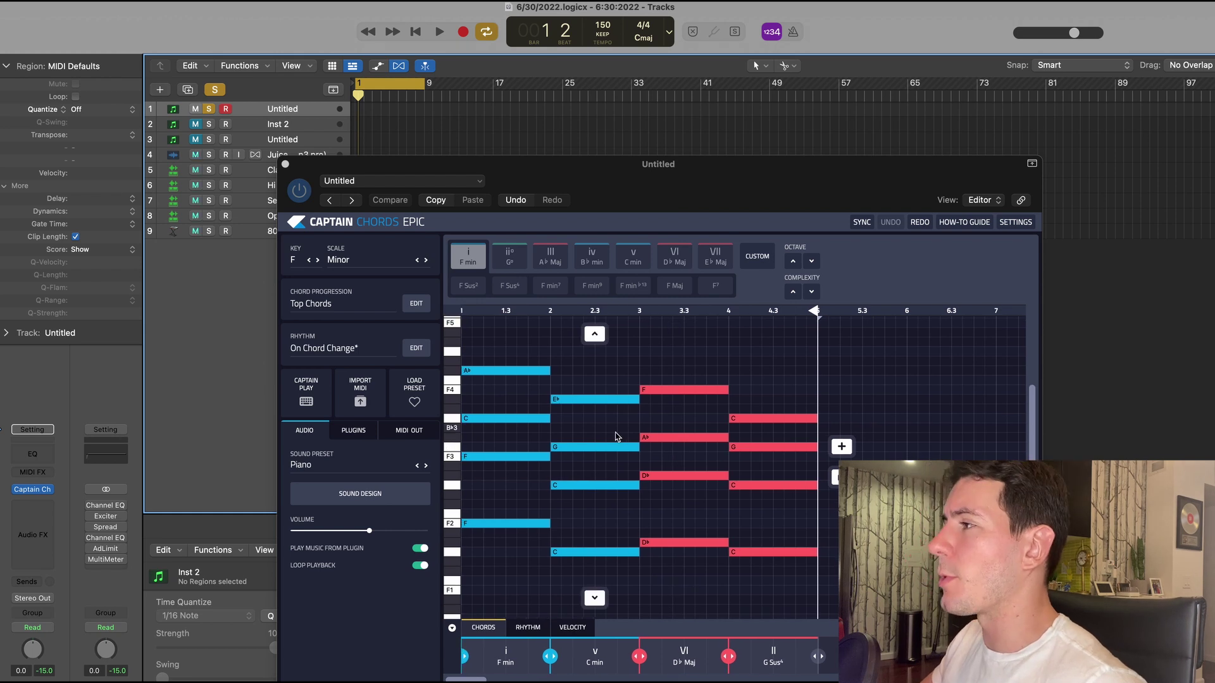
scroll(632, 451, "down", 3)
scroll(635, 450, "up", 1)
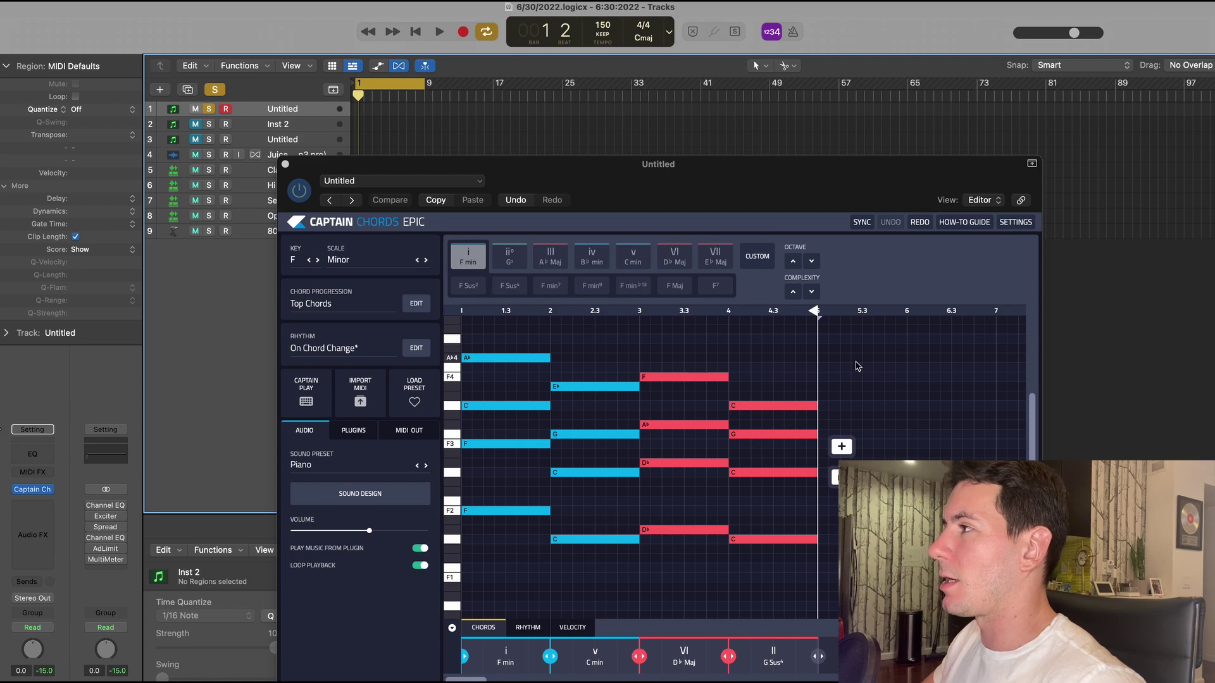
key("space")
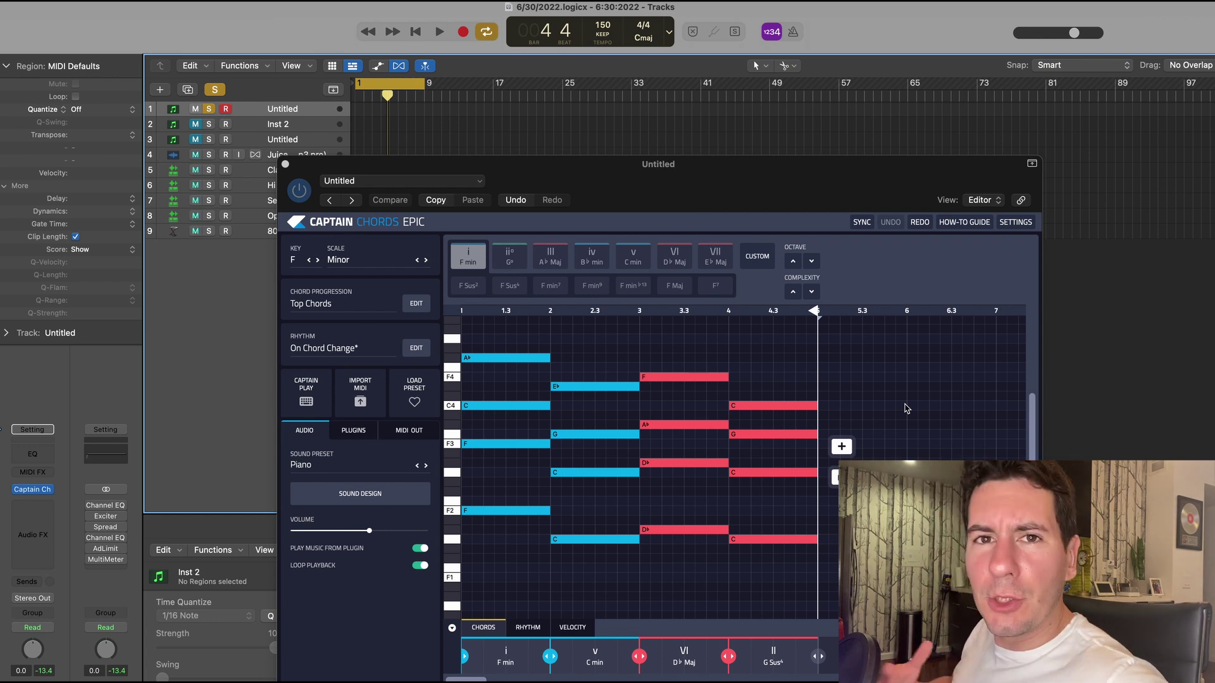
- Select all notes of the four chords, increase their Humanize Space amount and play the result back
mouse_move(803, 404)
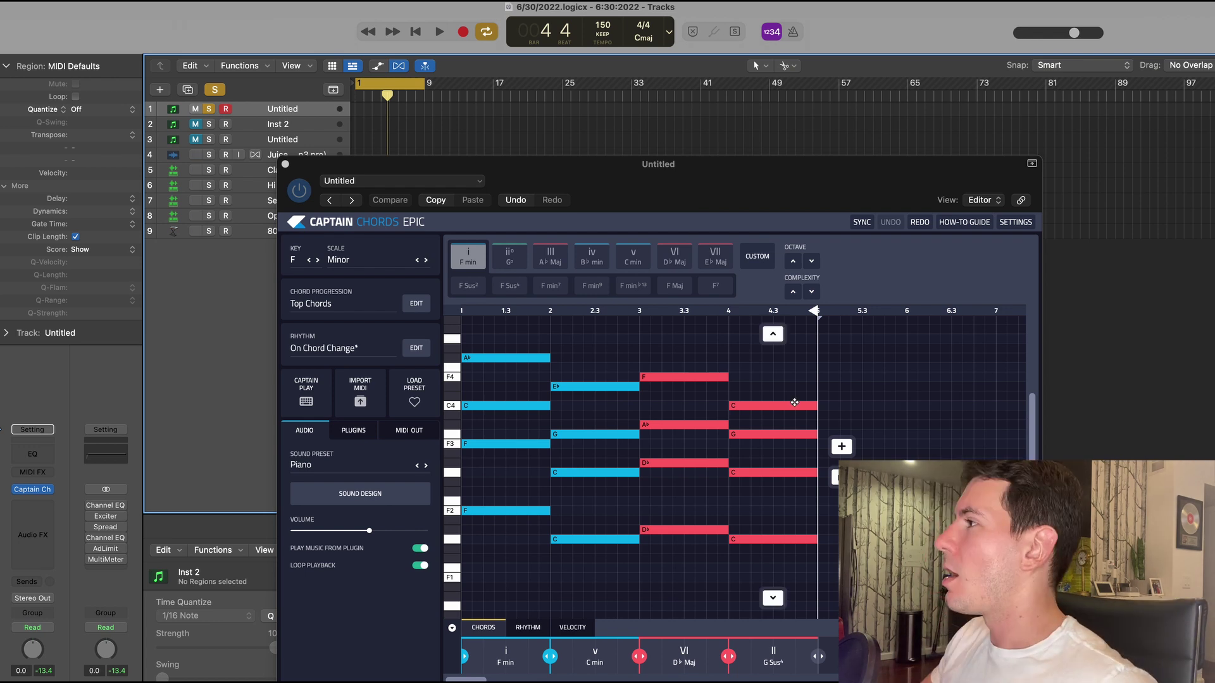
scroll(804, 404, "up", 1)
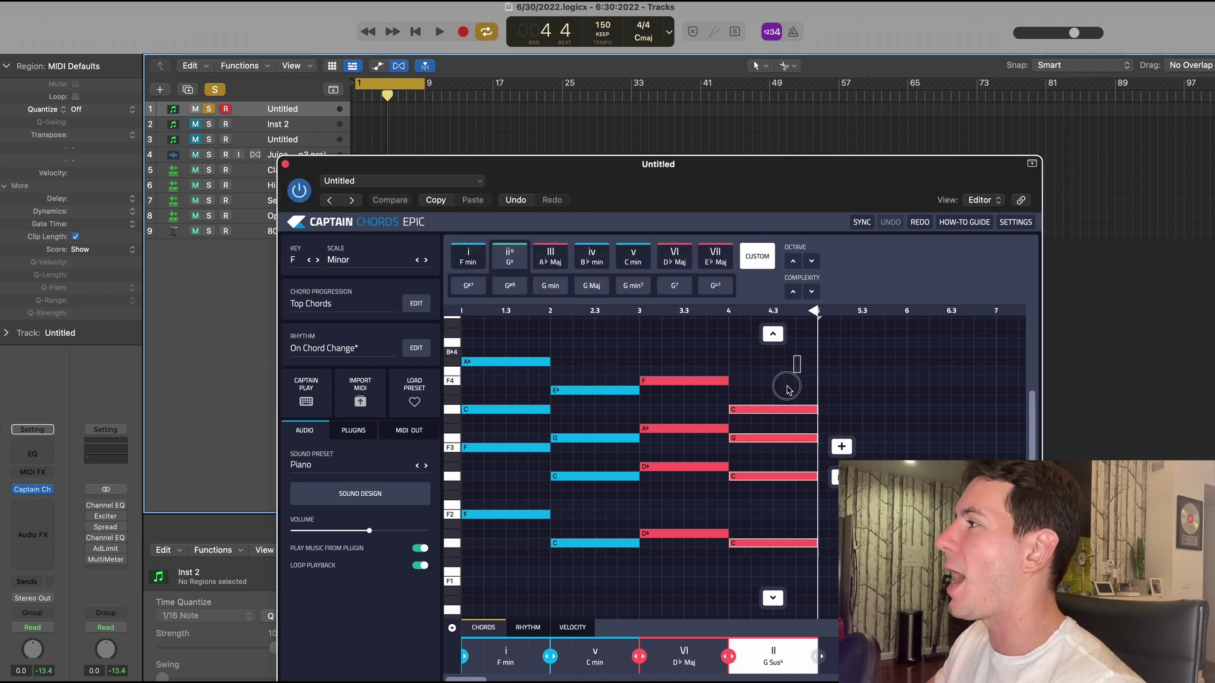
left_click_drag(801, 355, 679, 482)
left_click_drag(568, 515, 477, 543)
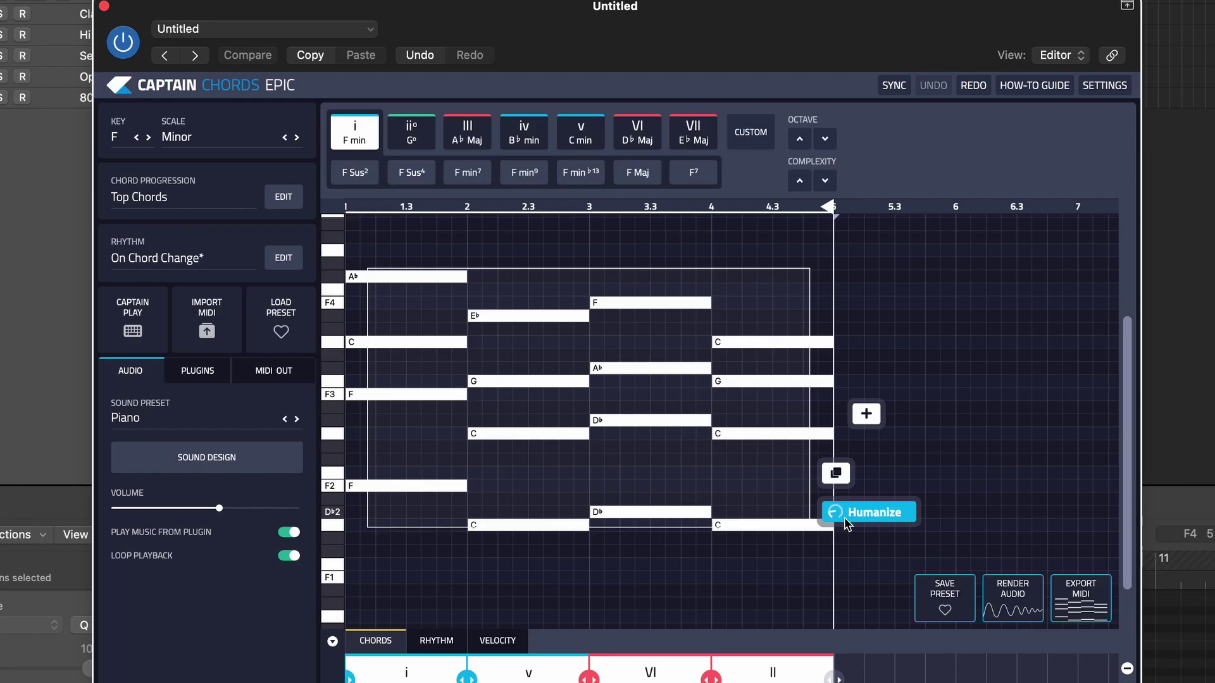
left_click(851, 518)
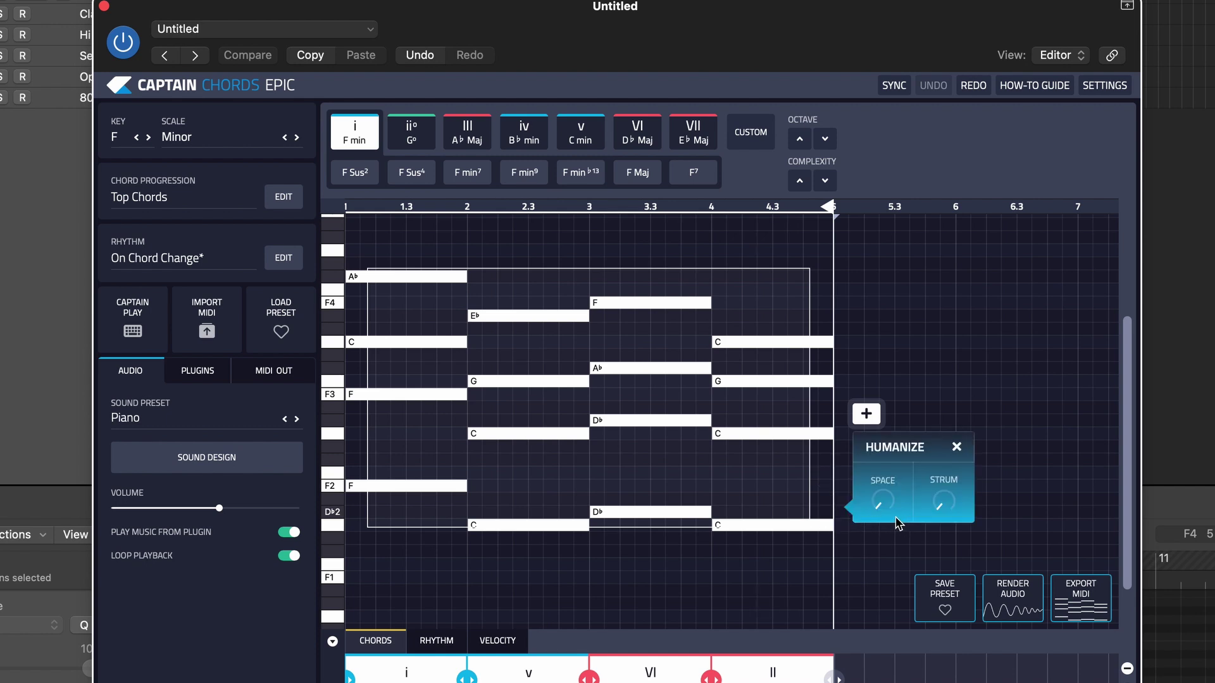
left_click_drag(884, 509, 943, 424)
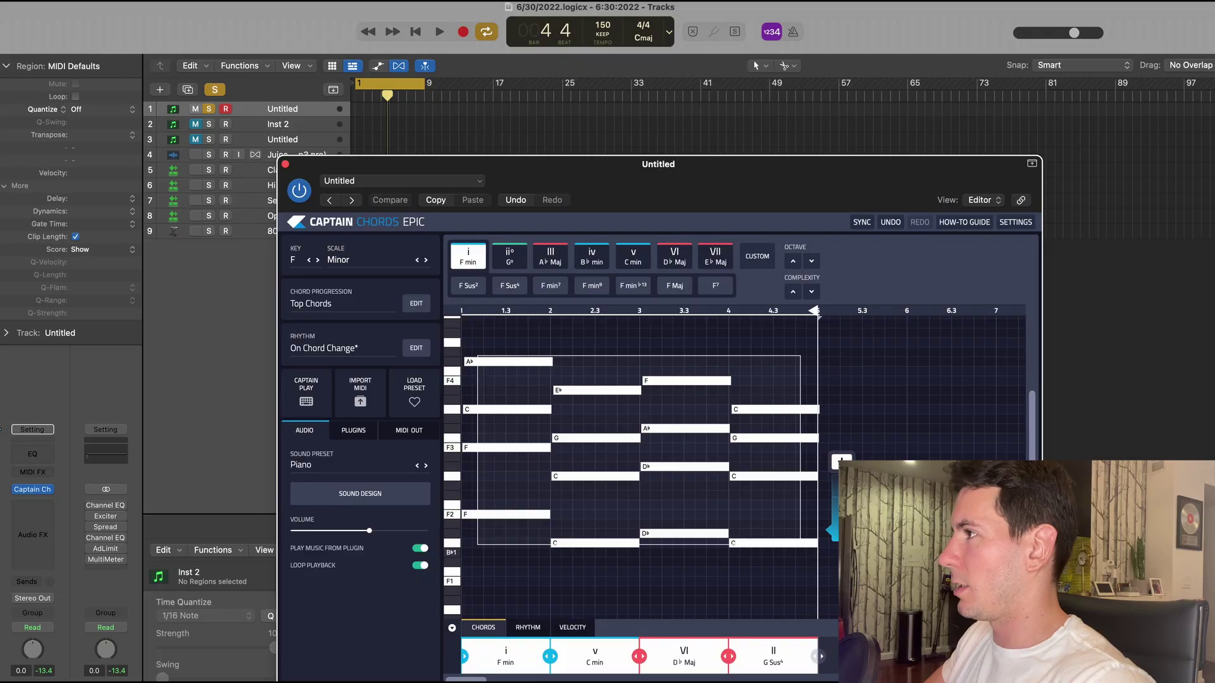
key("space")
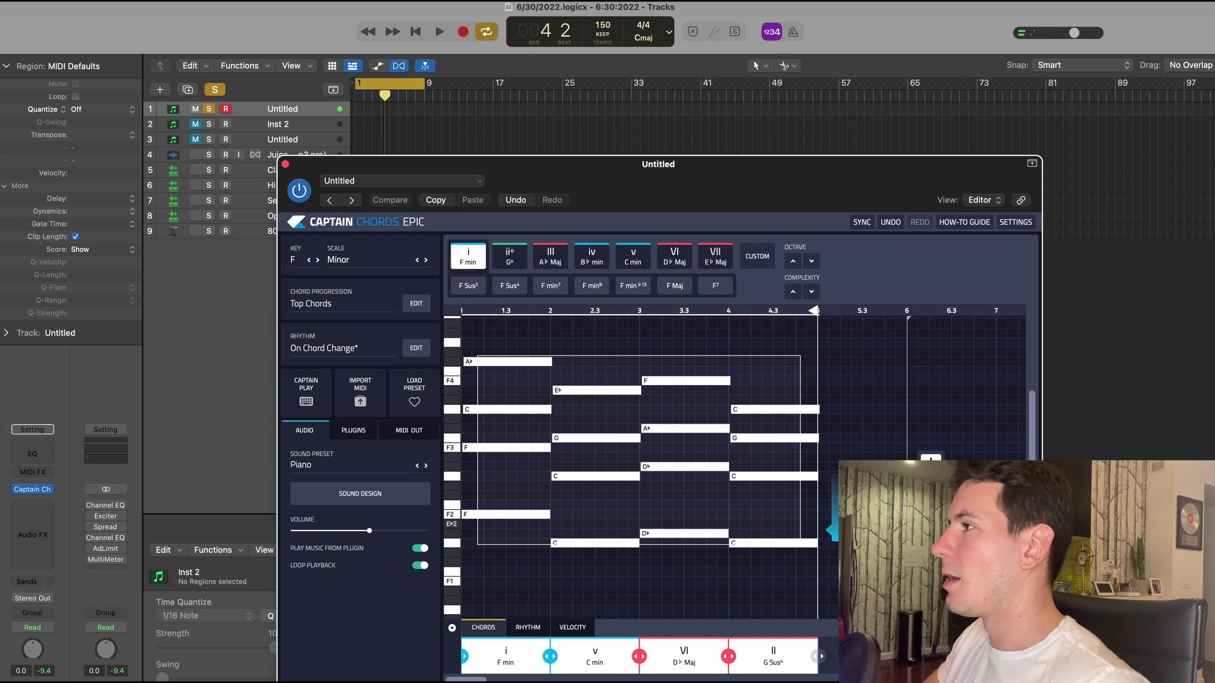
- Load Captain Melody Epic on a new instrument track and add a generated four-bar melody idea
left_click_drag(587, 208, 581, 186)
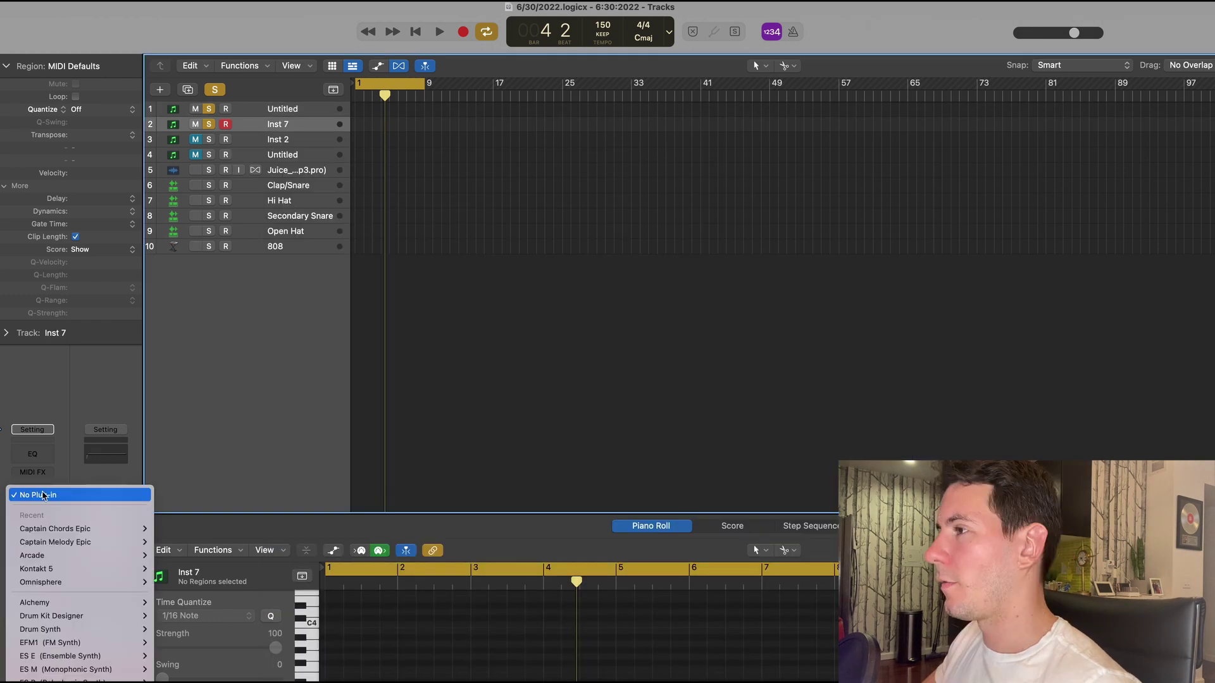
left_click(169, 543)
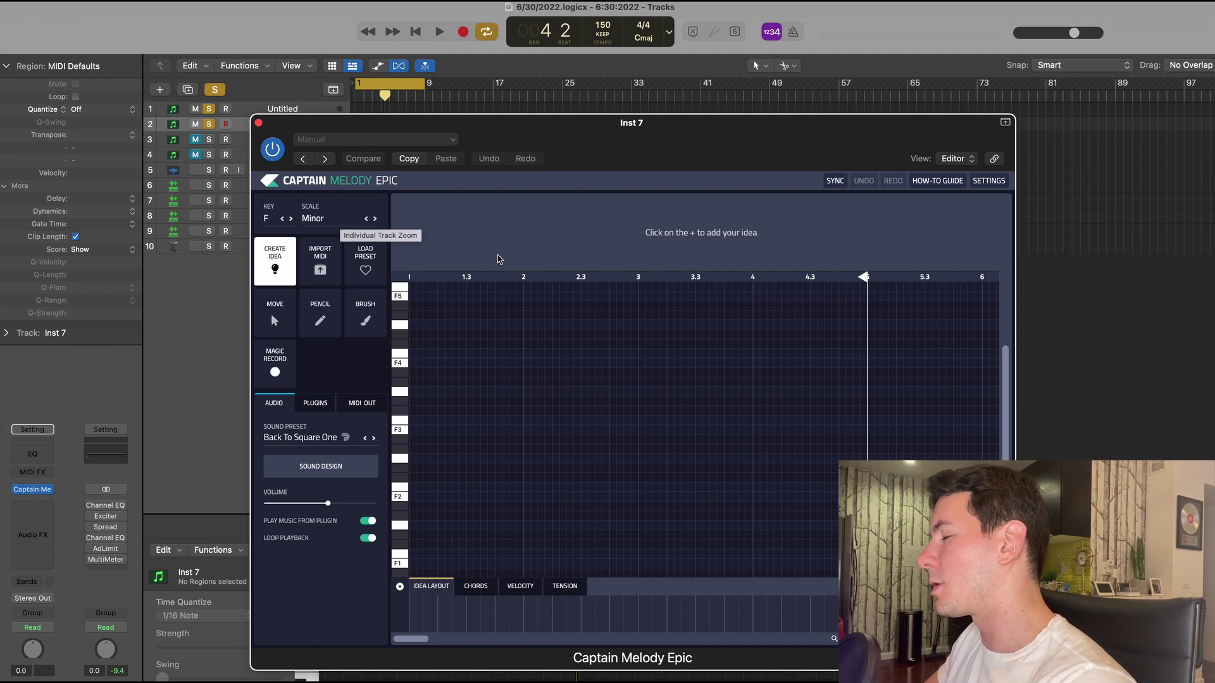
left_click(429, 429)
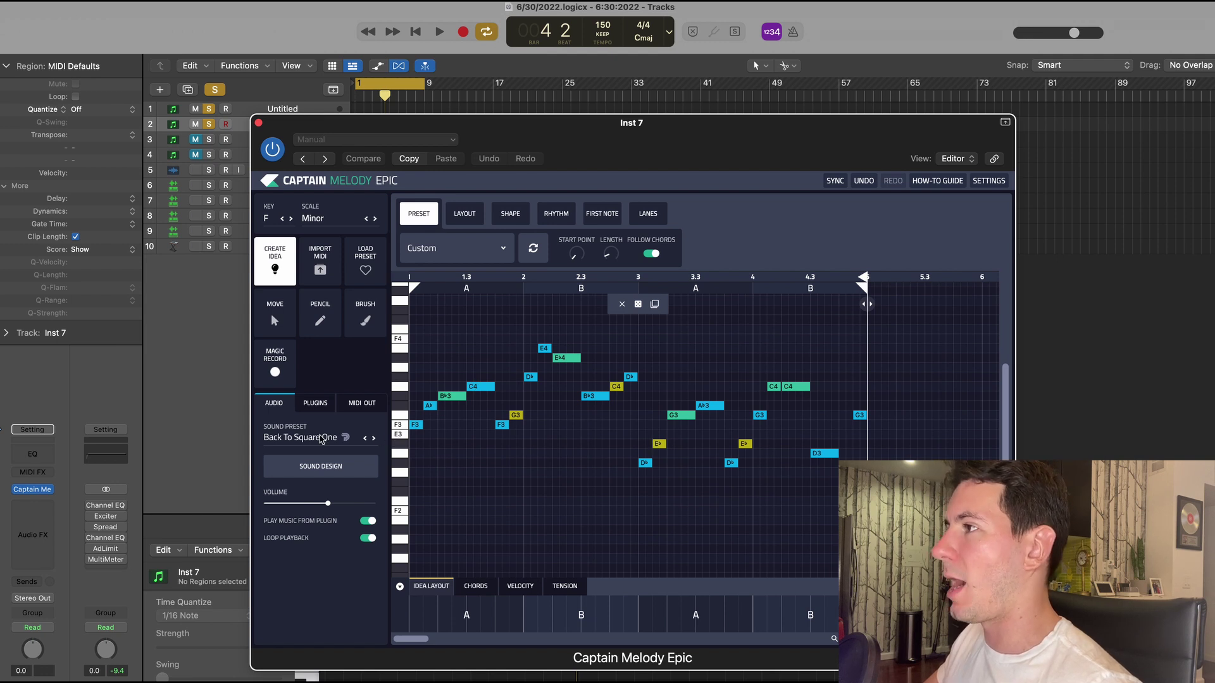
- Play back the generated melody idea together with the chords
scroll(602, 477, "up", 1)
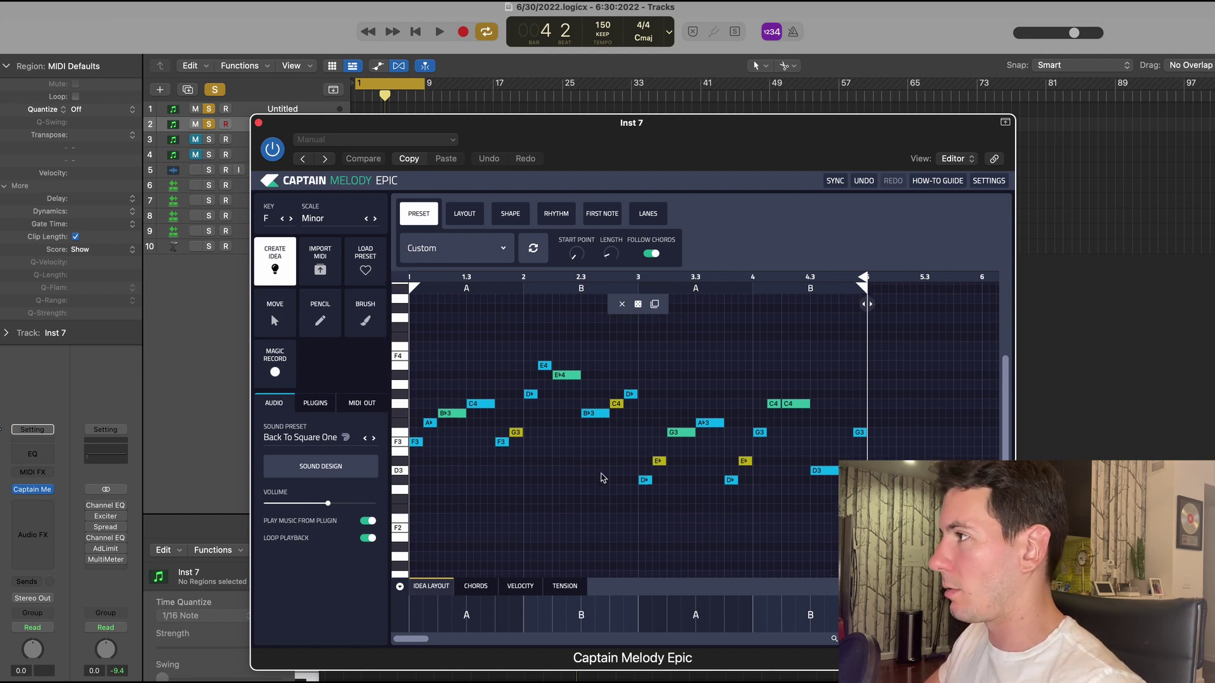
key("space")
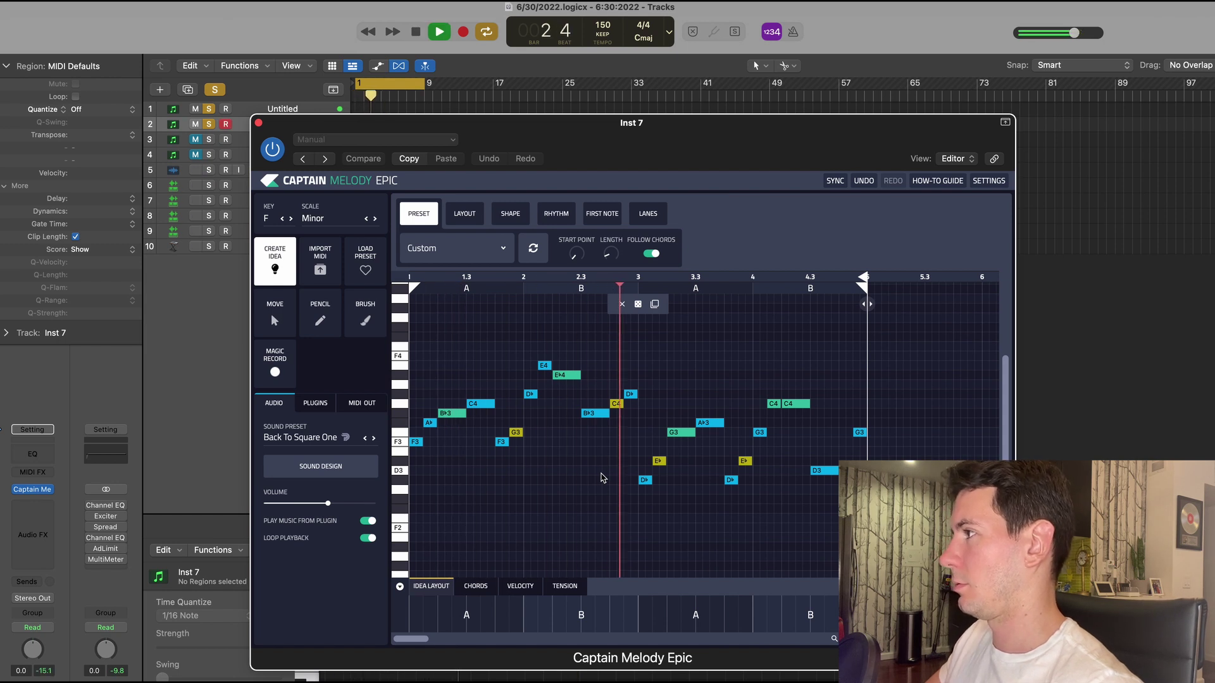
key("space")
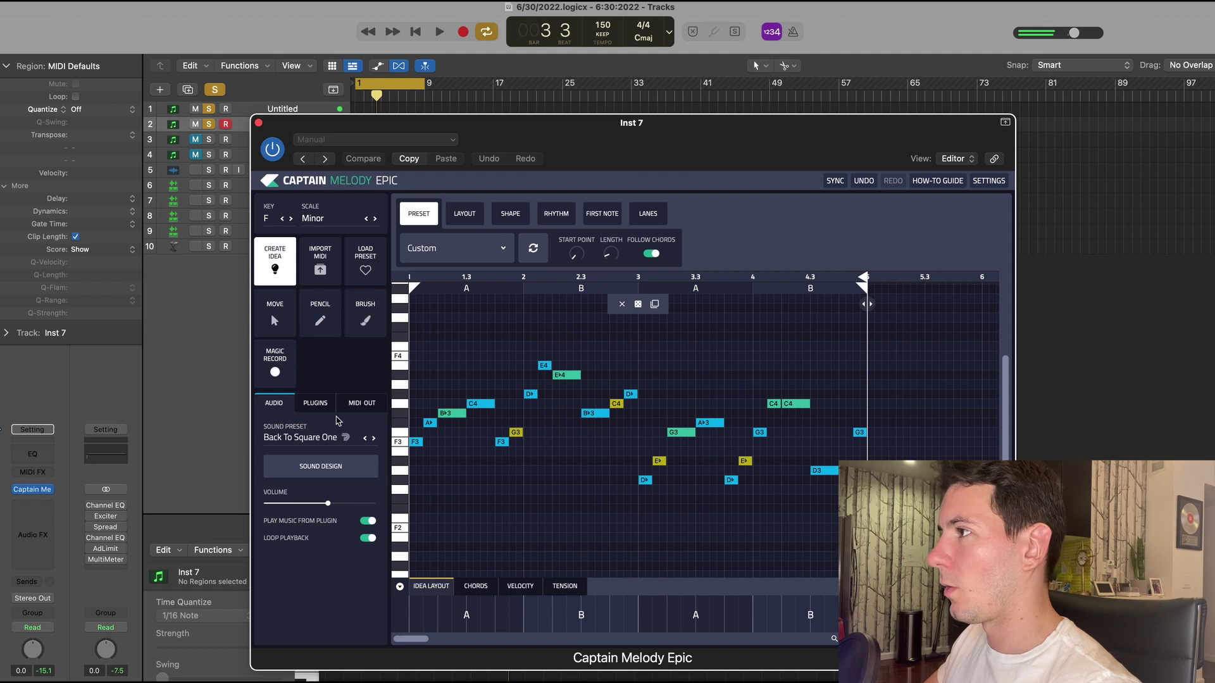
- Search the melody's sound presets for "bell" and load Alternation Bell
left_click(321, 437)
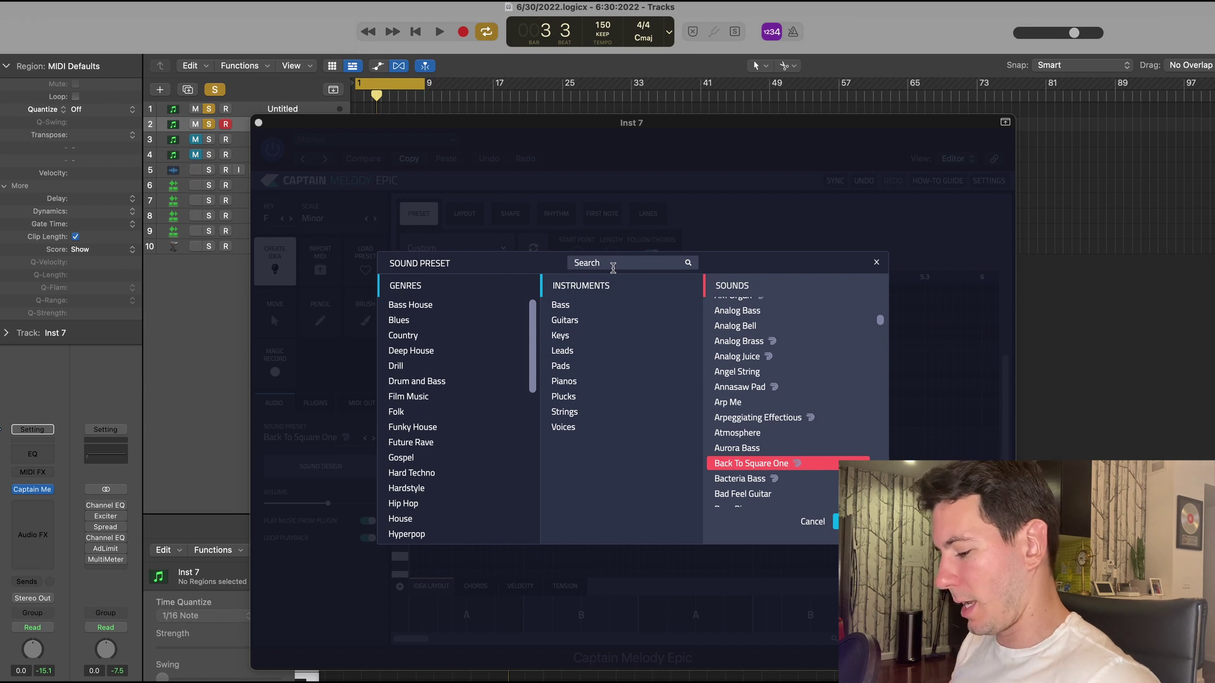
type("bell")
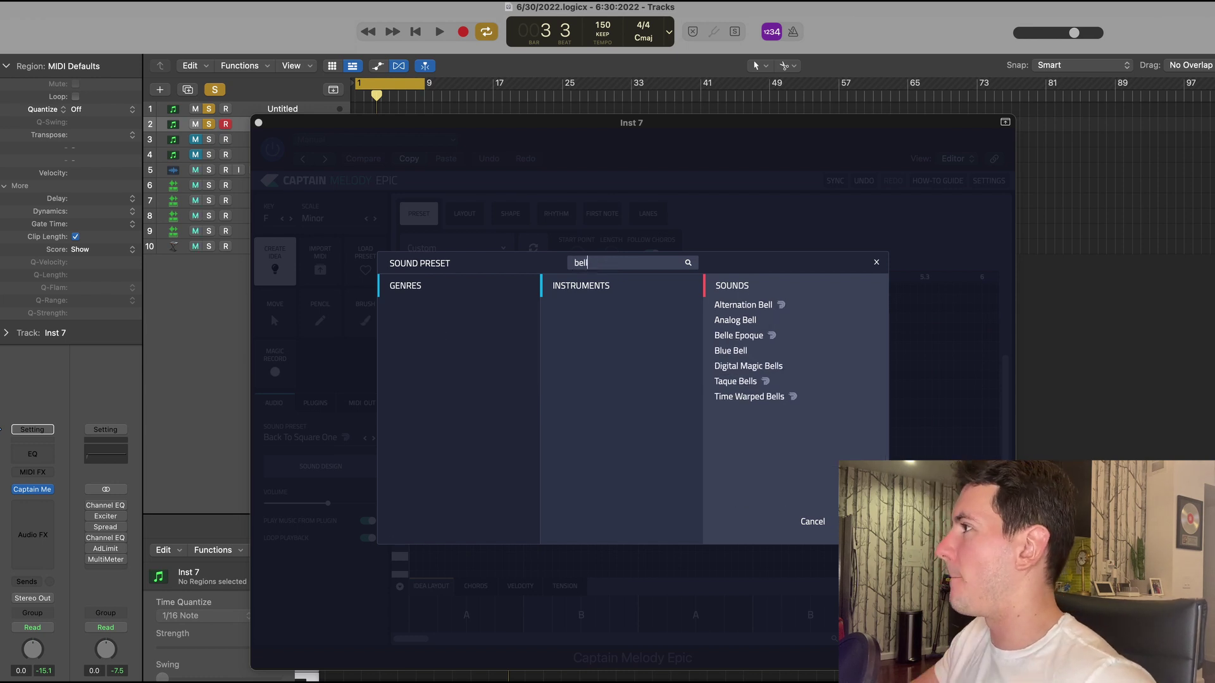
left_click(732, 304)
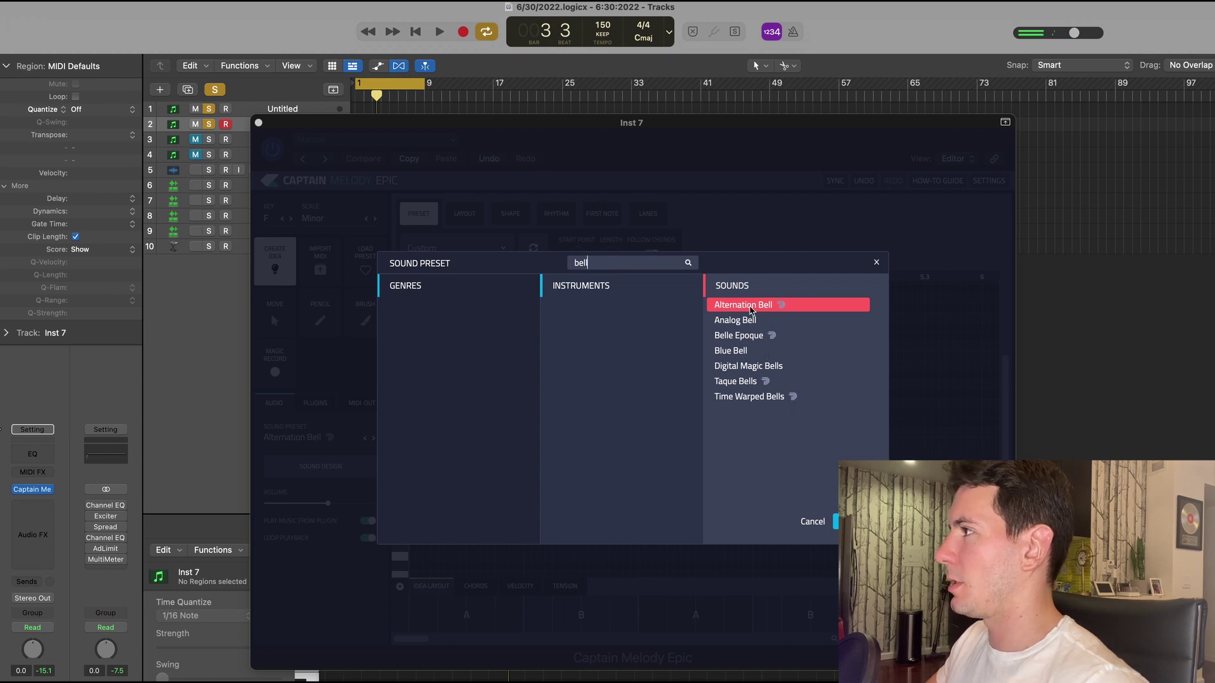
double_click(752, 307)
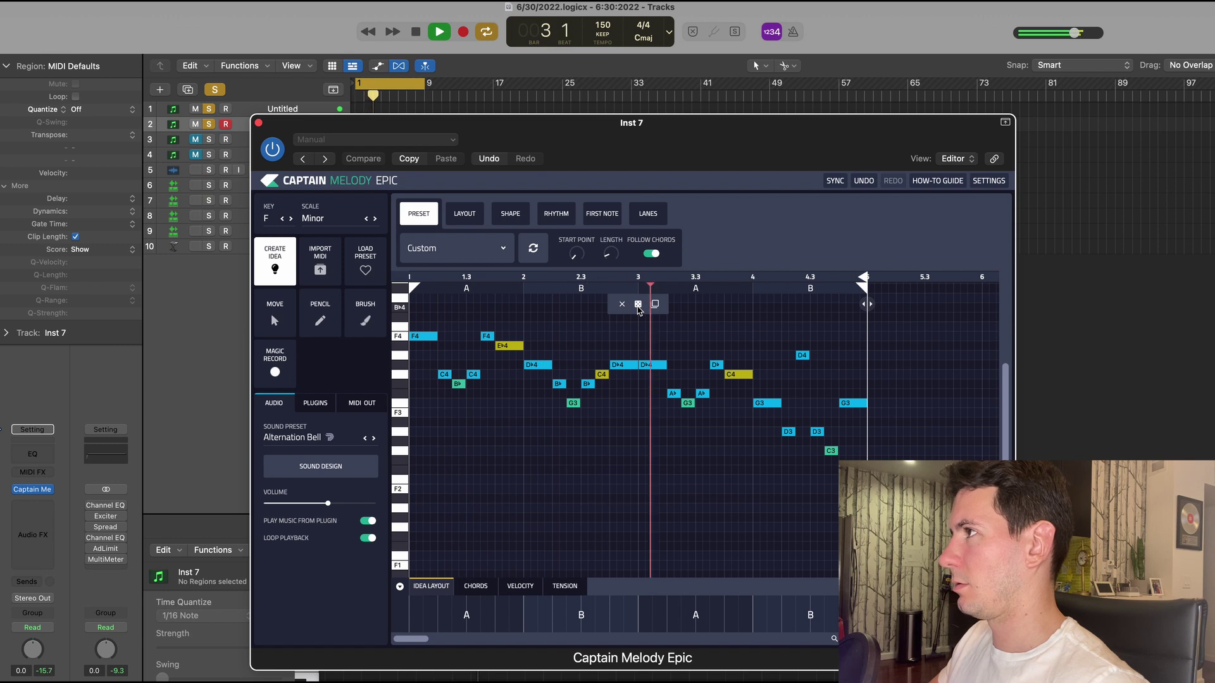
- Set the melody's sound preset to Analog Bell from the "bell" search and play the melody back
left_click(292, 437)
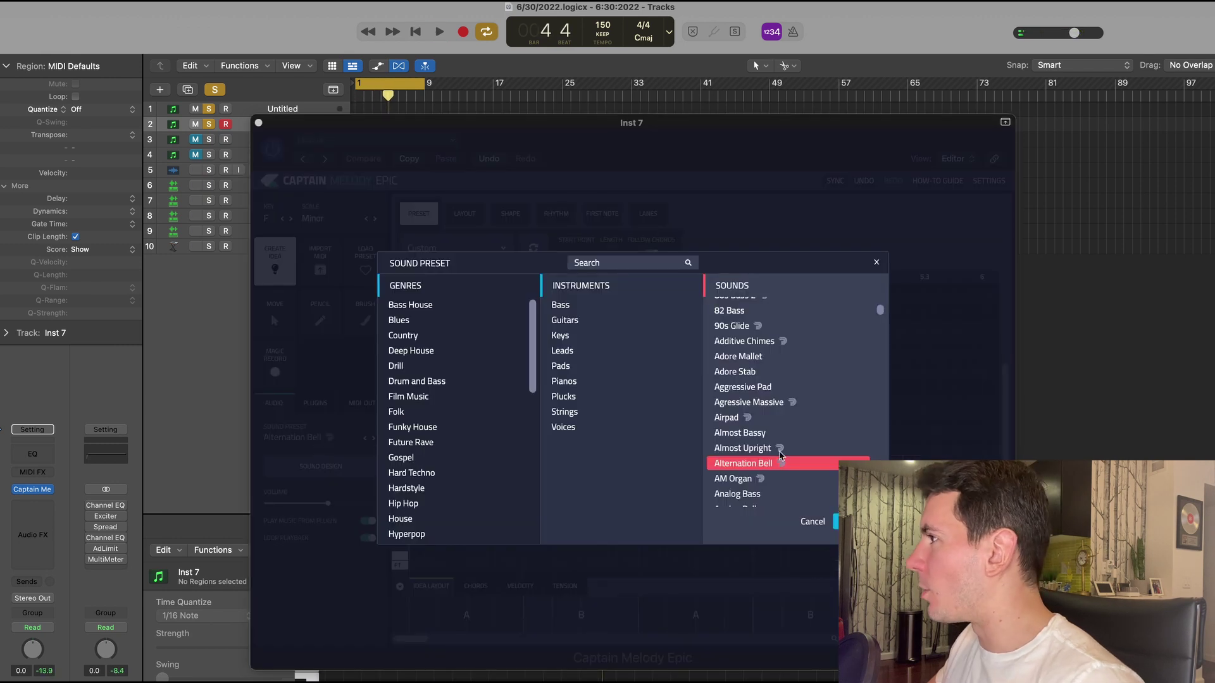
left_click(737, 321)
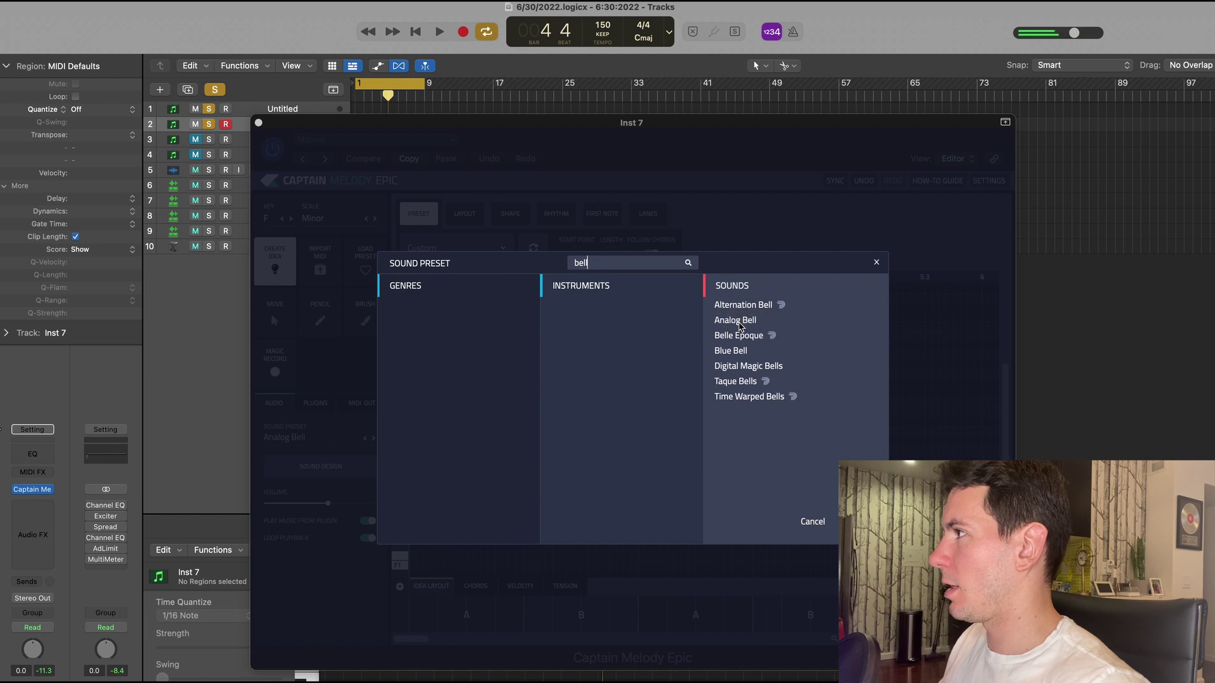
left_click(835, 521)
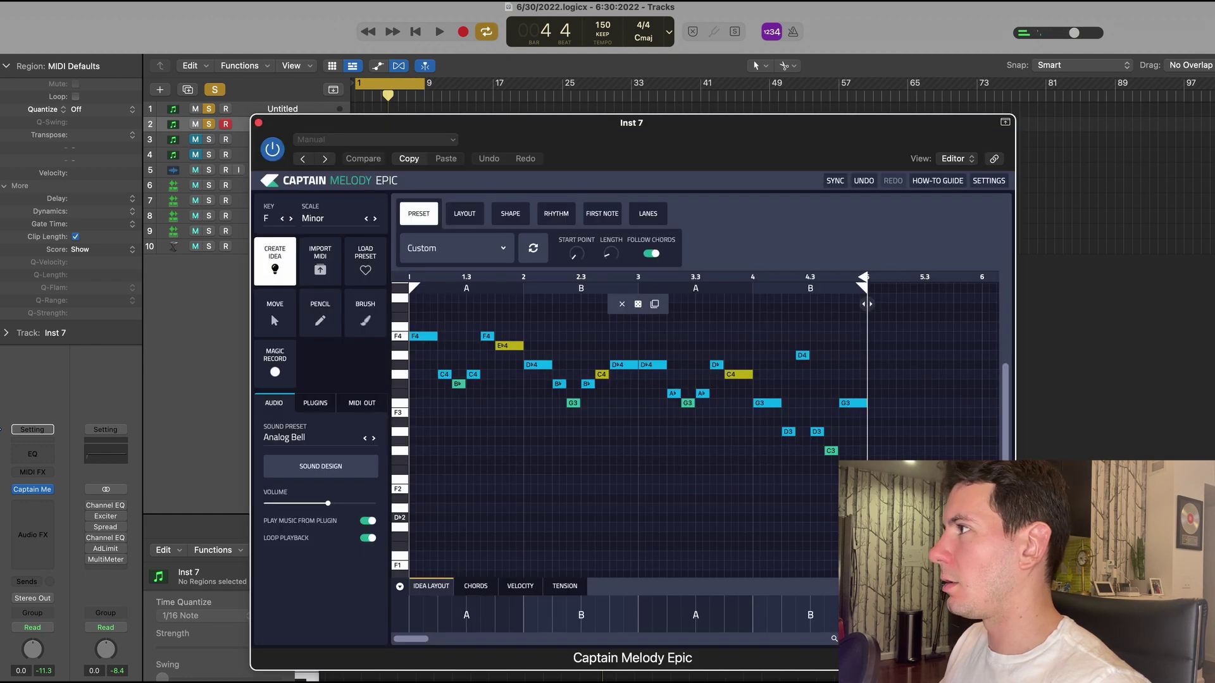
key("space")
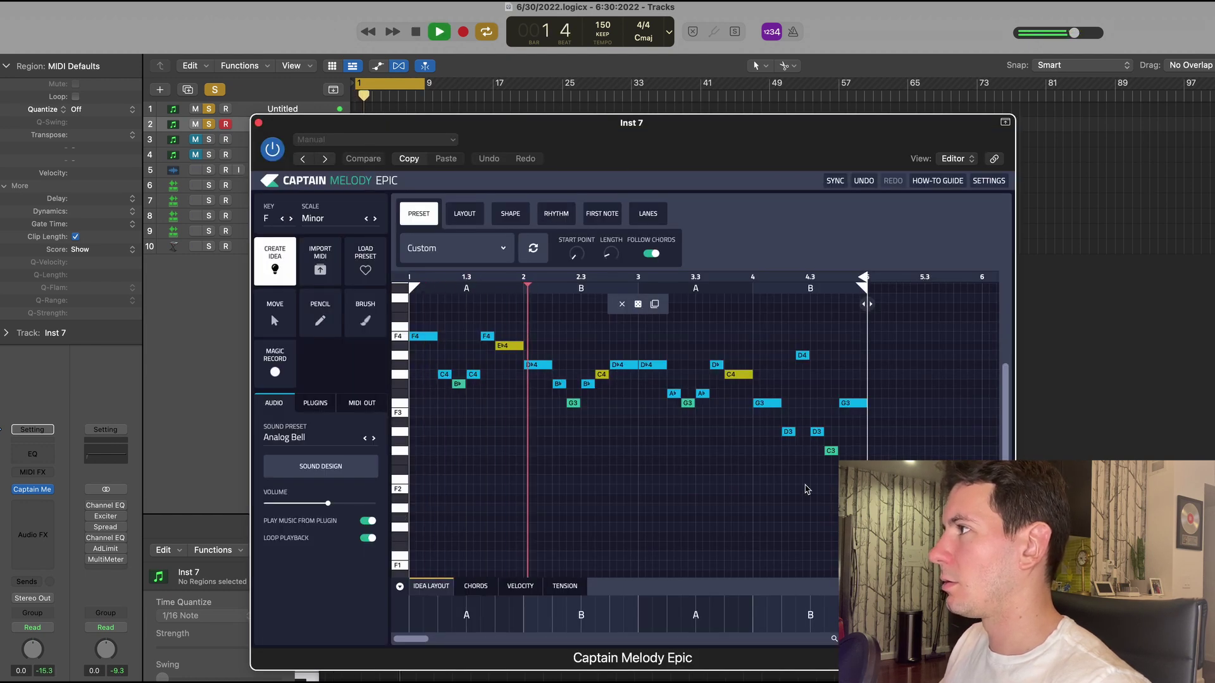
key("space")
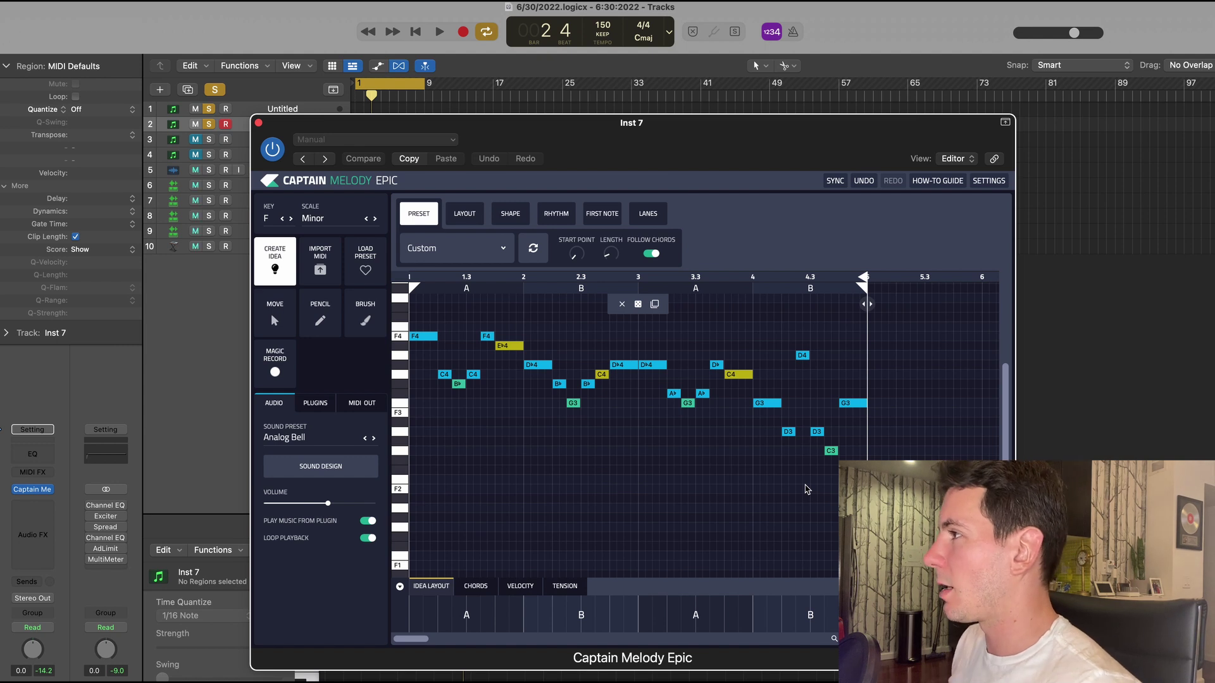
- Randomize the melody idea box three times, auditioning the variations with the chords
left_click(639, 306)
key("space")
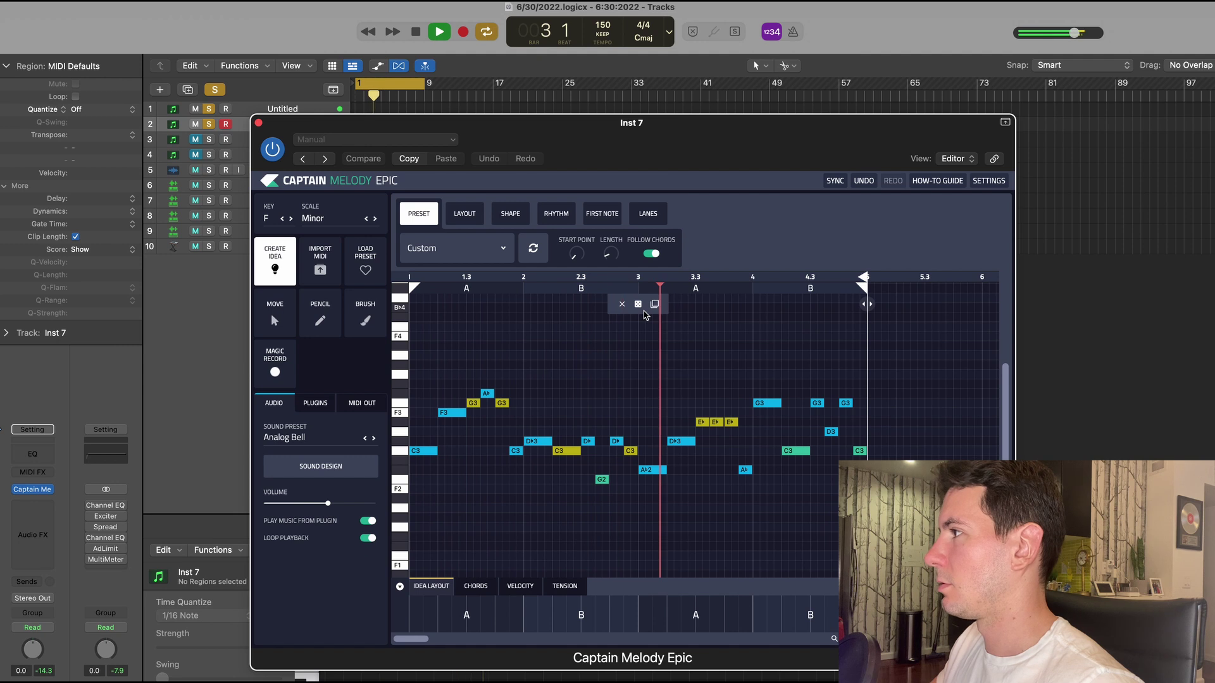
left_click(641, 310)
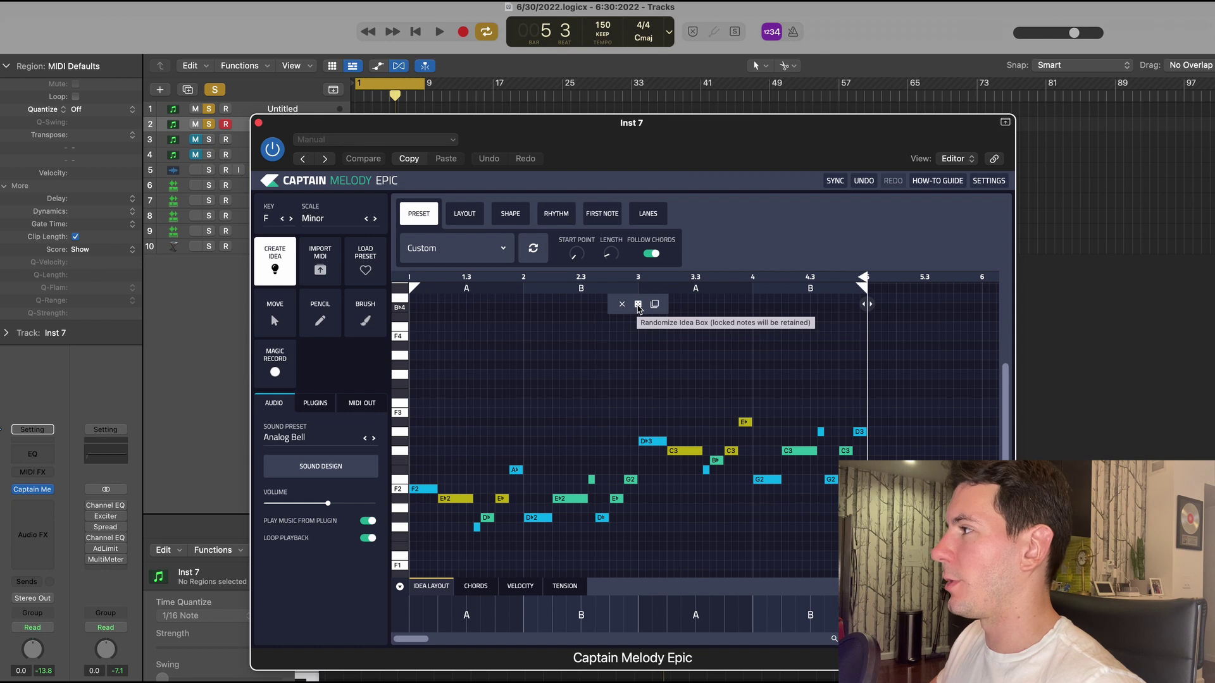
scroll(641, 319, "down", 2)
scroll(643, 333, "down", 1)
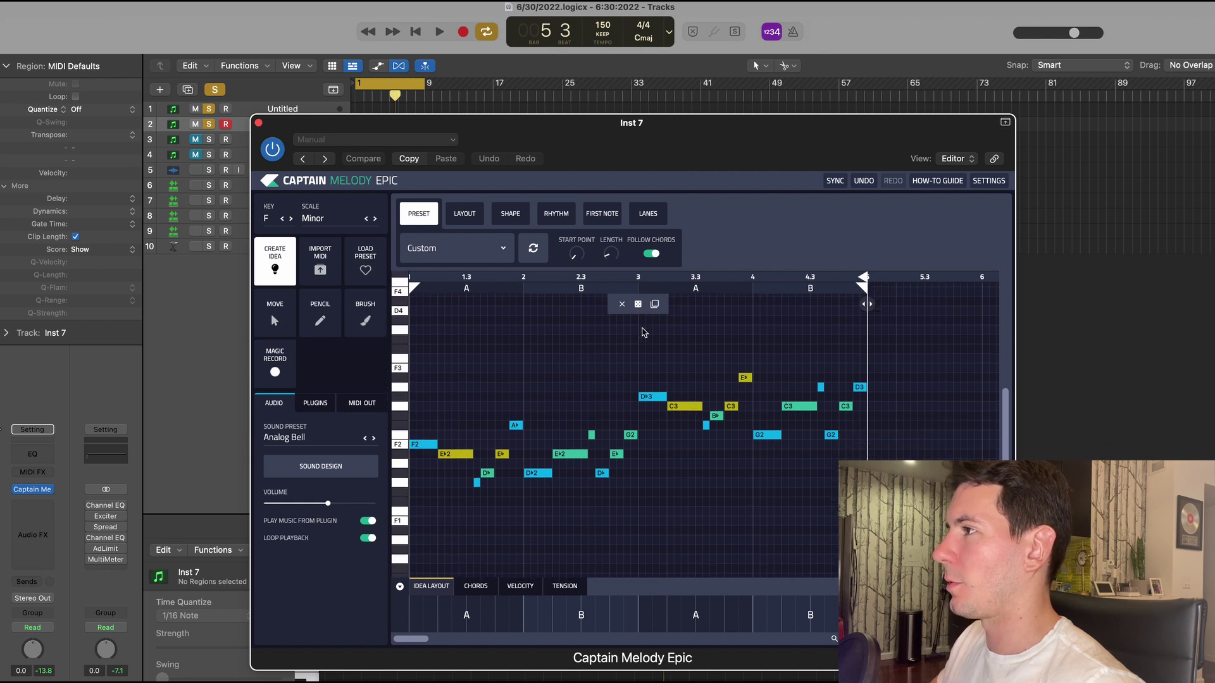
key("space")
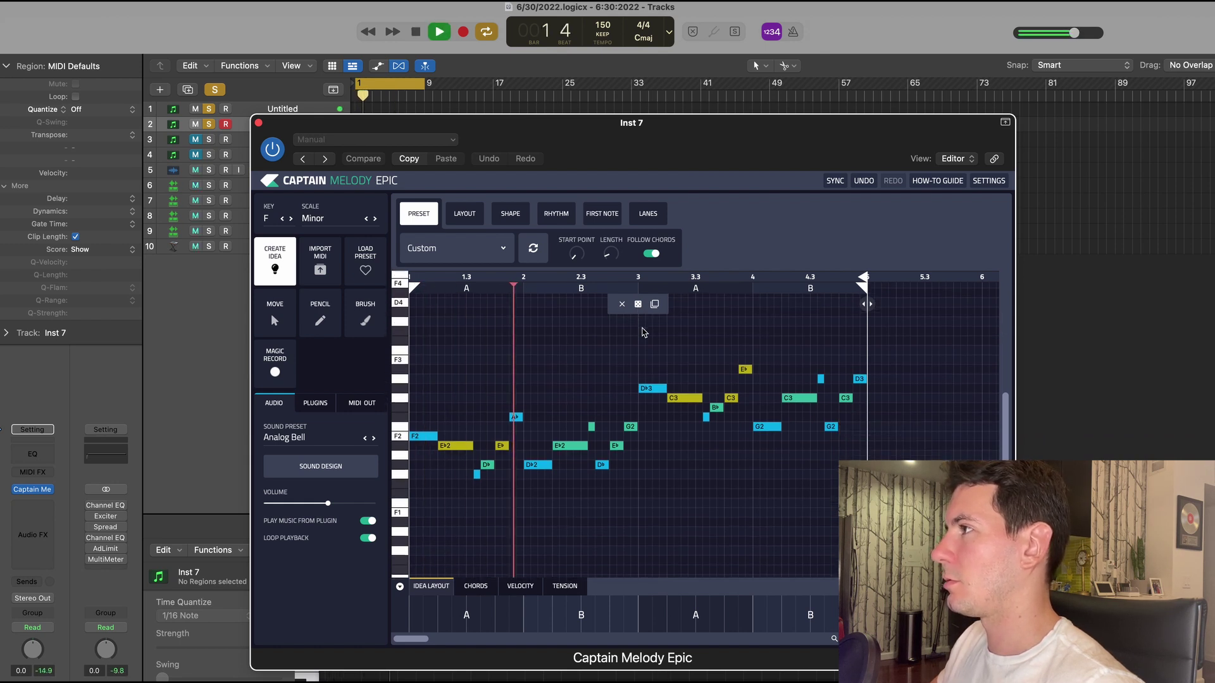
key("space")
left_click(639, 306)
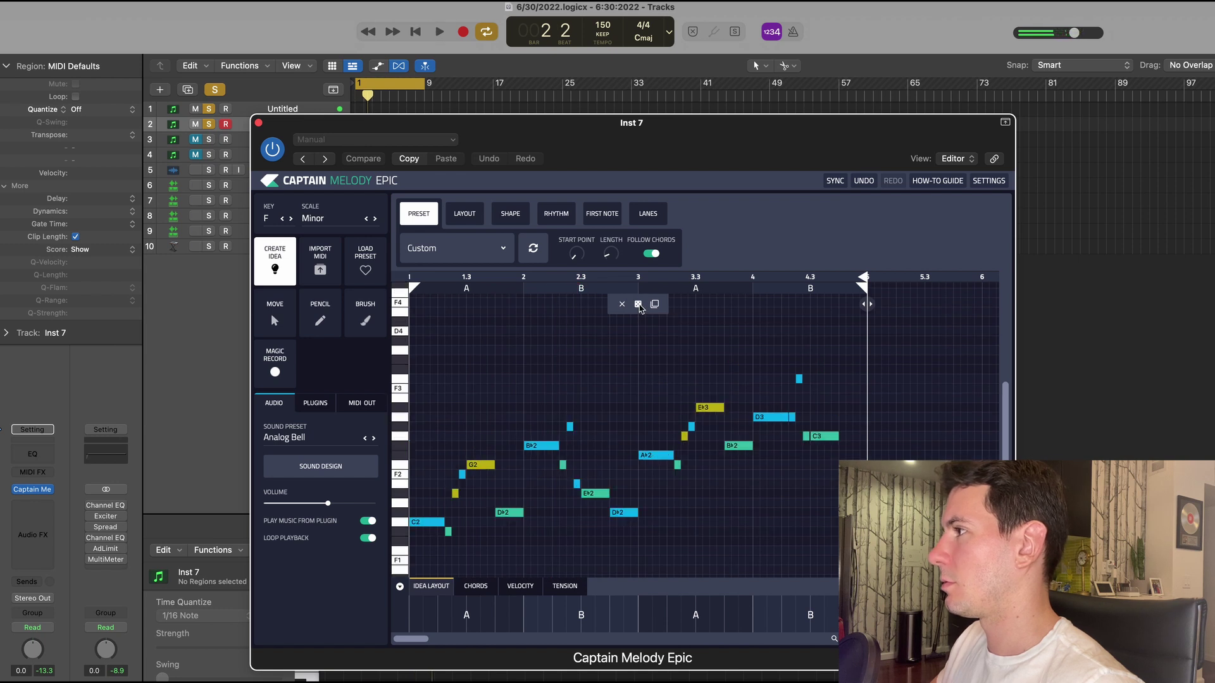
key("space")
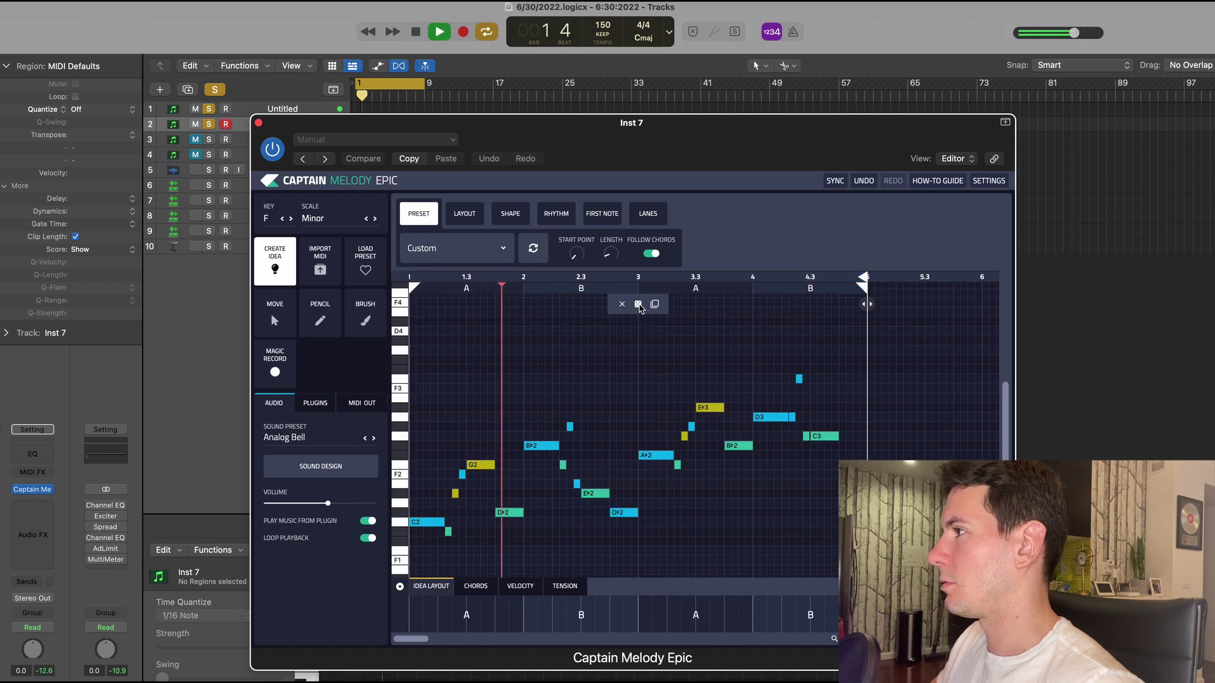
- Randomize the melody idea box once more and raise all of its notes by one octave
left_click(639, 305)
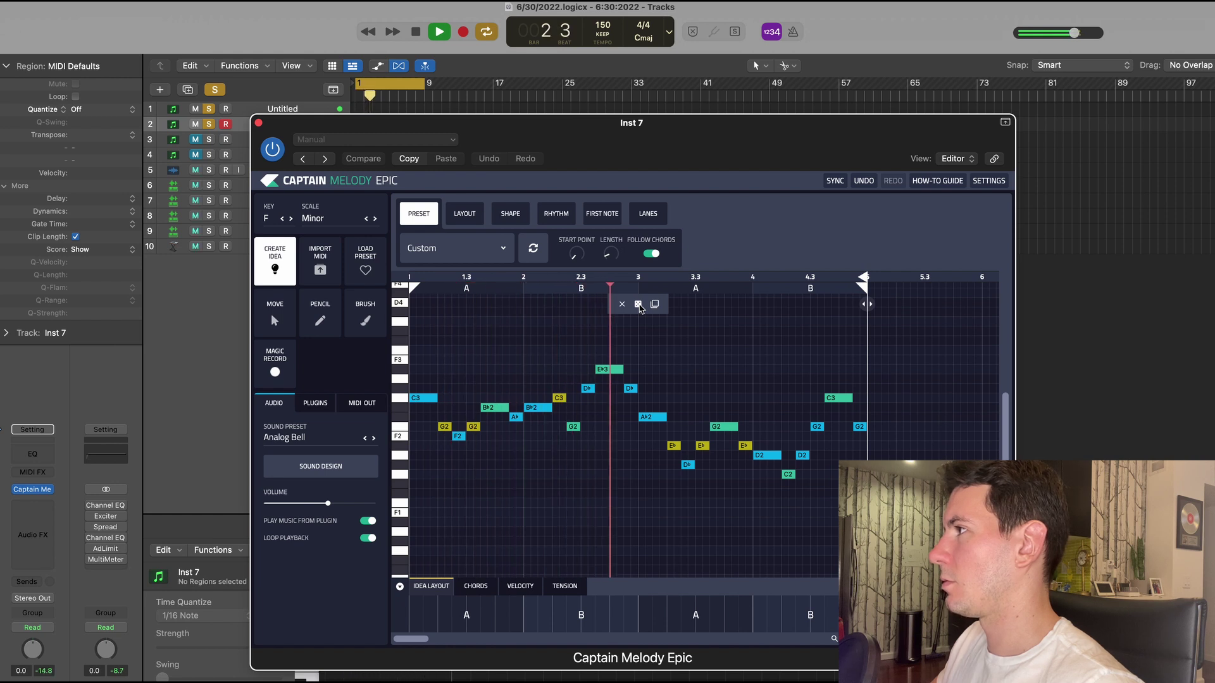
key("space")
scroll(874, 403, "up", 2)
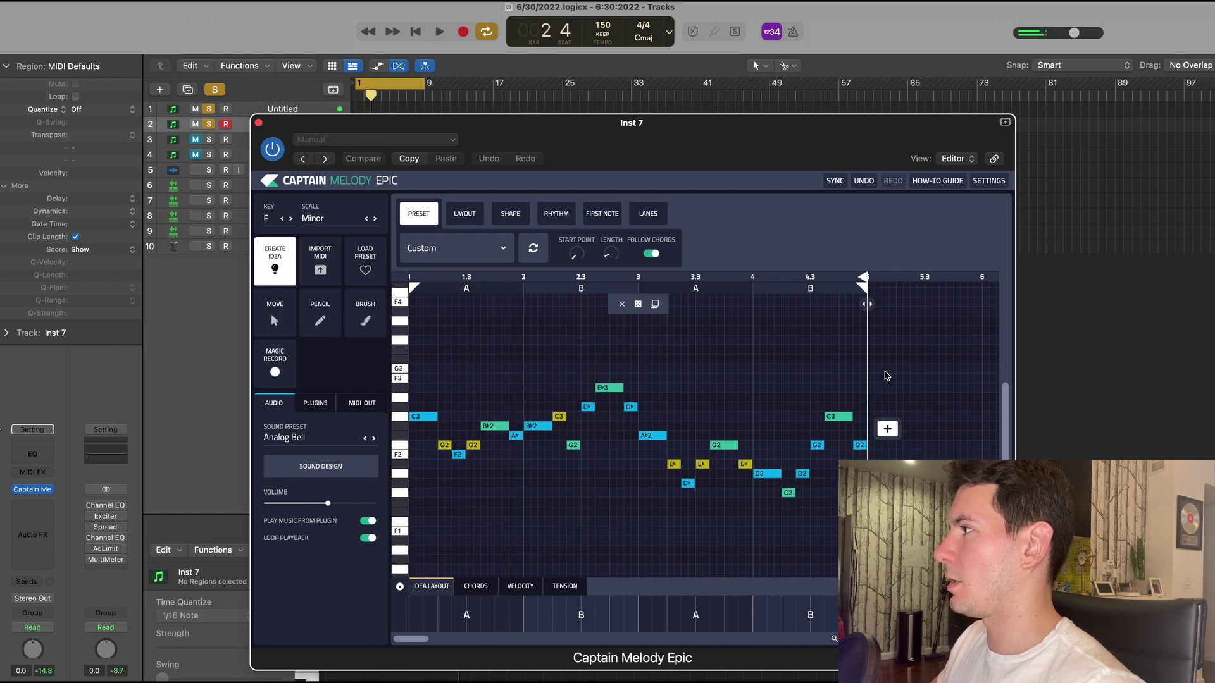
left_click_drag(884, 372, 380, 538)
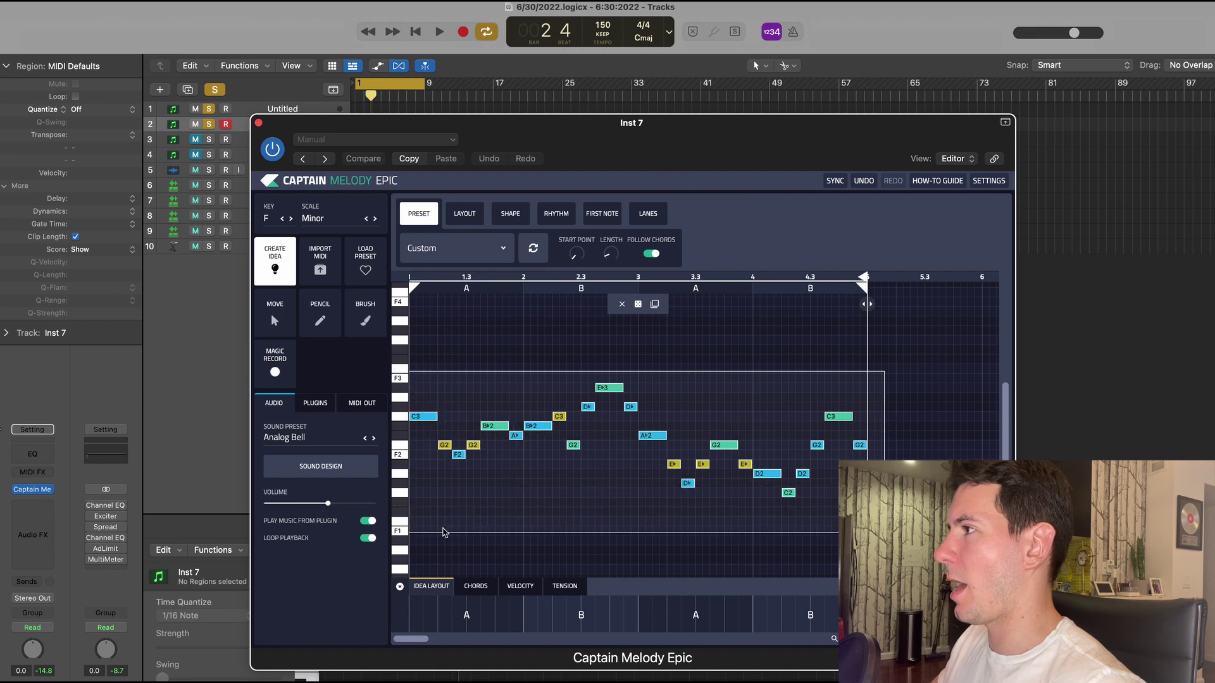
left_click(450, 217)
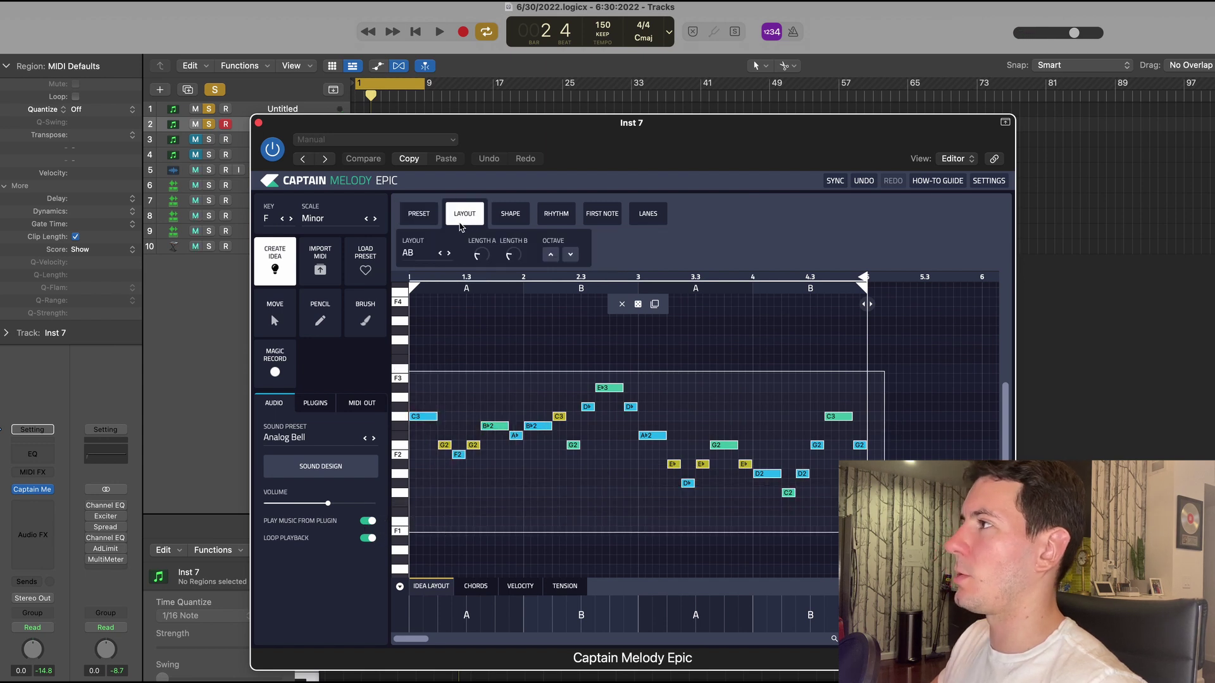
left_click(551, 255)
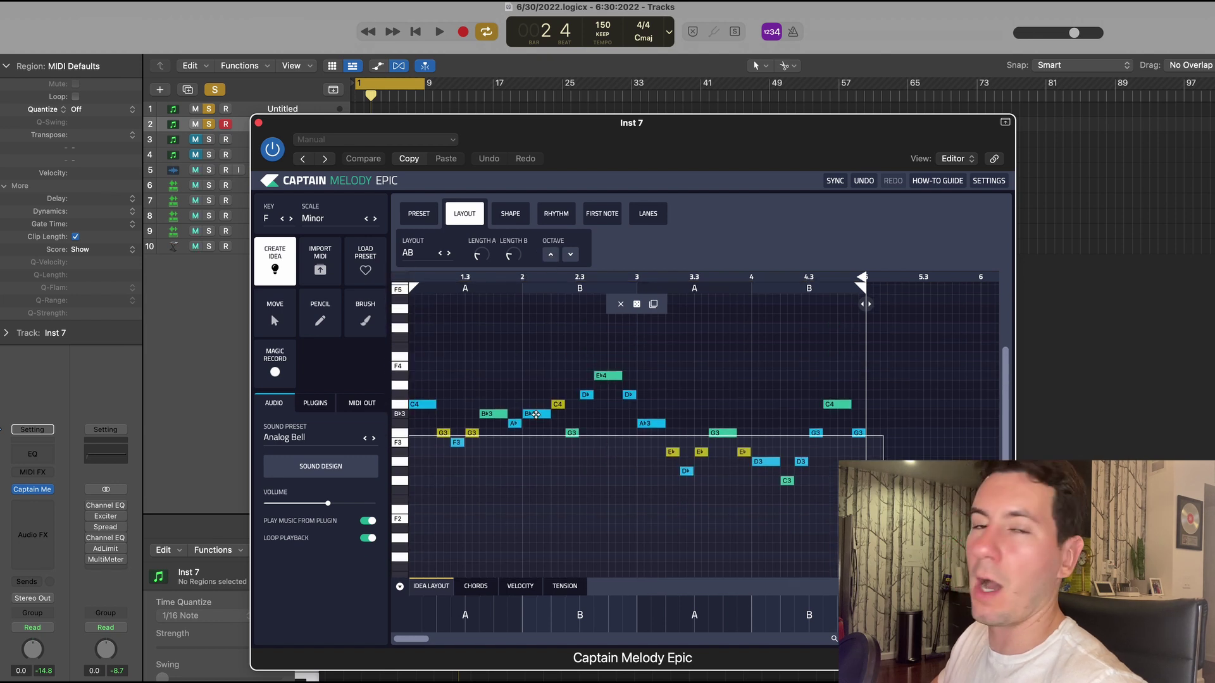
- Play back the higher-octave melody and audition a new variation in Captain Melody Epic
key("space")
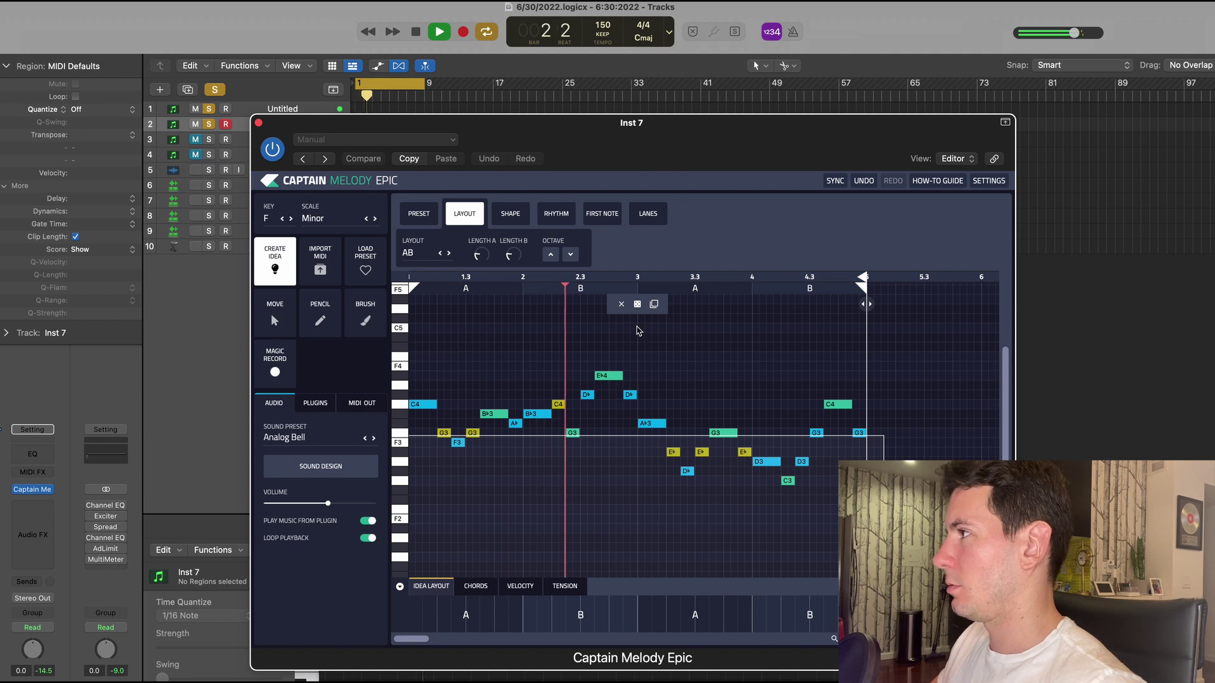
key("space")
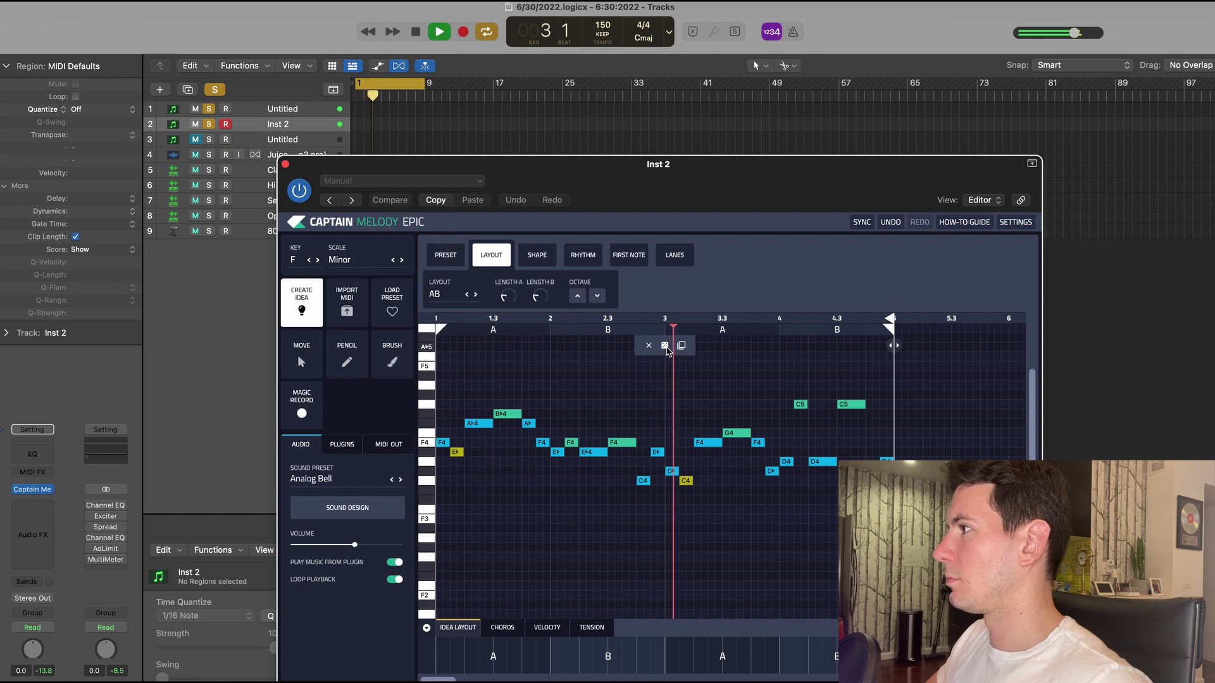
key("space")
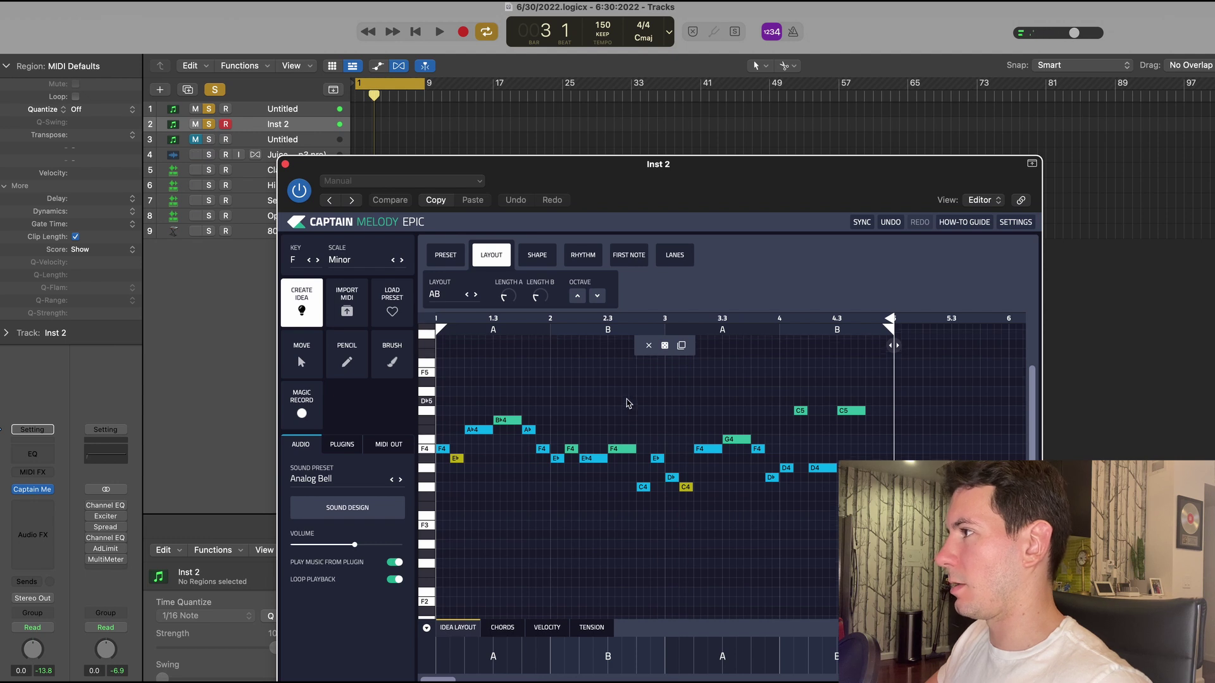
- Lock the notes in roughly the first two bars of the melody and randomize the unlocked notes twice, auditioning the result
left_click_drag(624, 383, 435, 554)
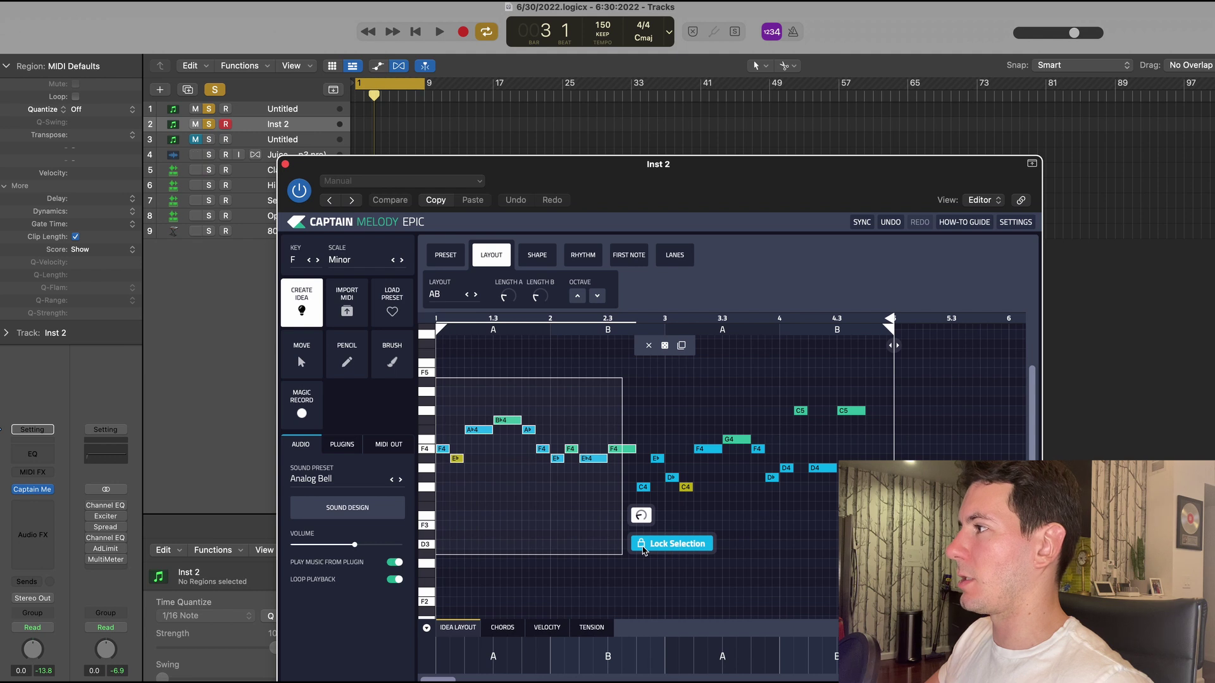
left_click(643, 546)
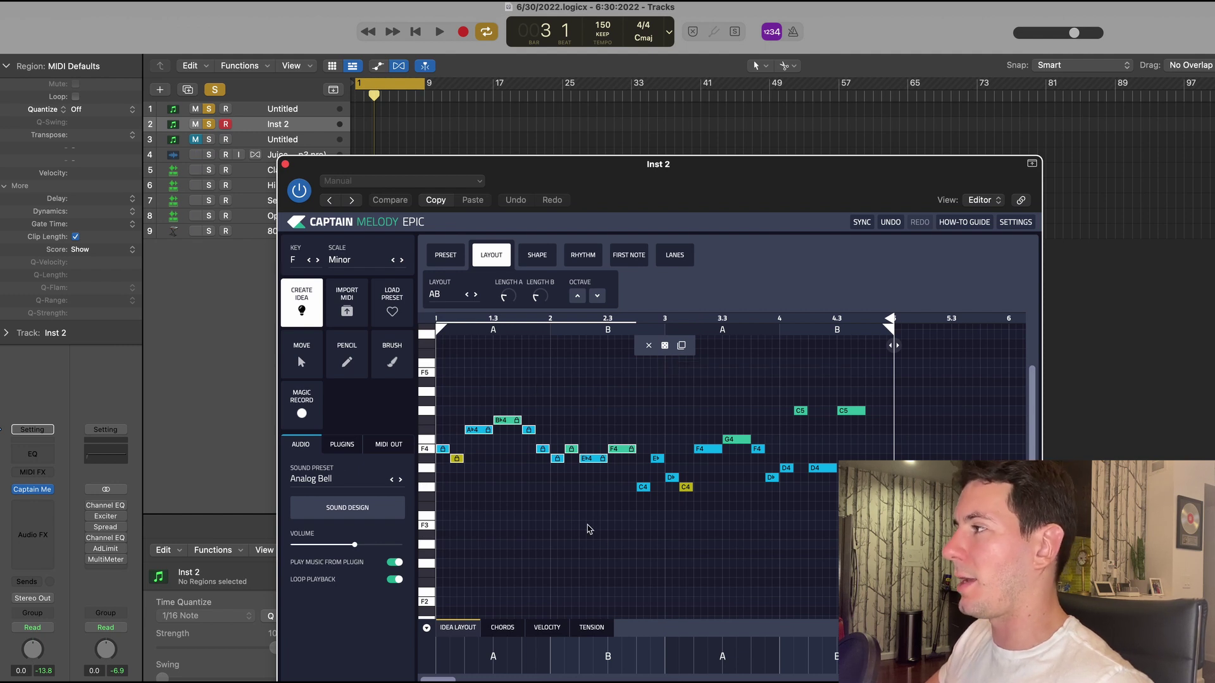
left_click(664, 345)
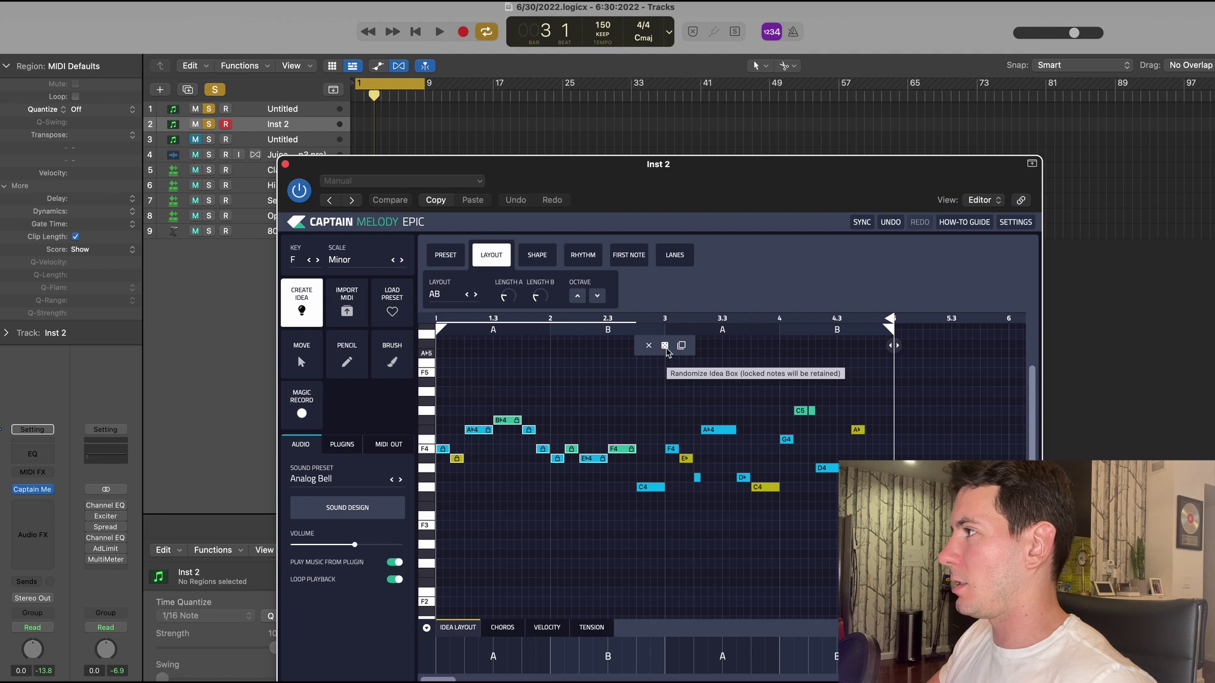
key("space")
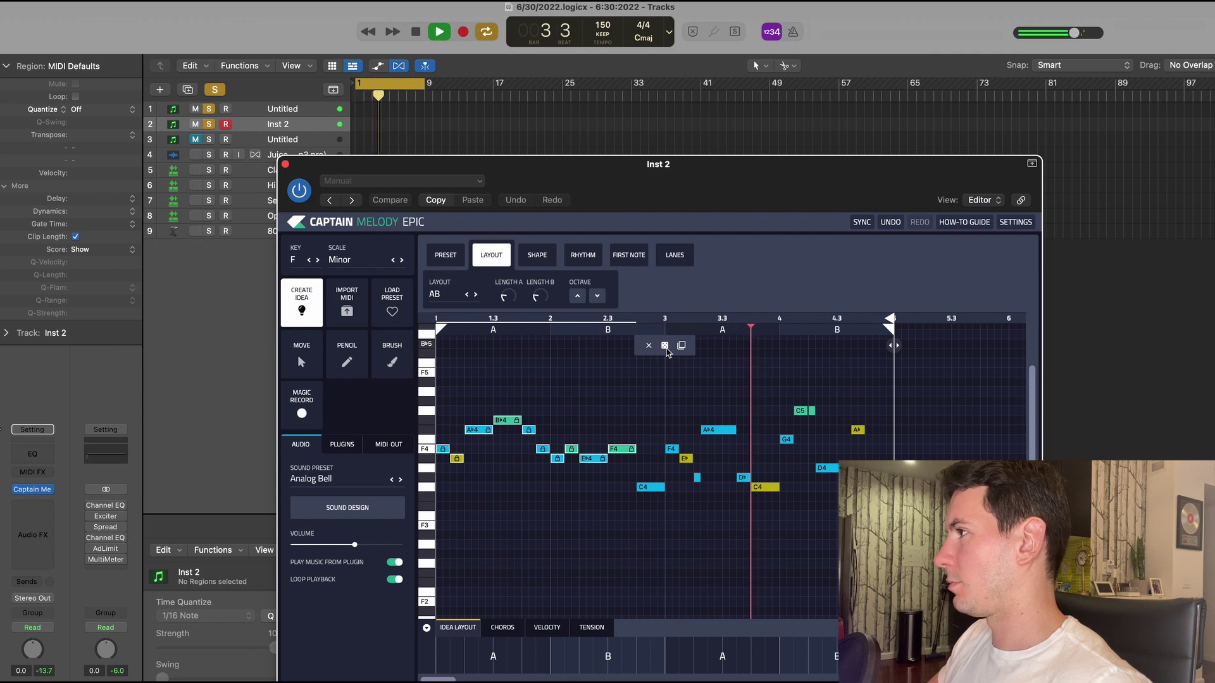
left_click(665, 346)
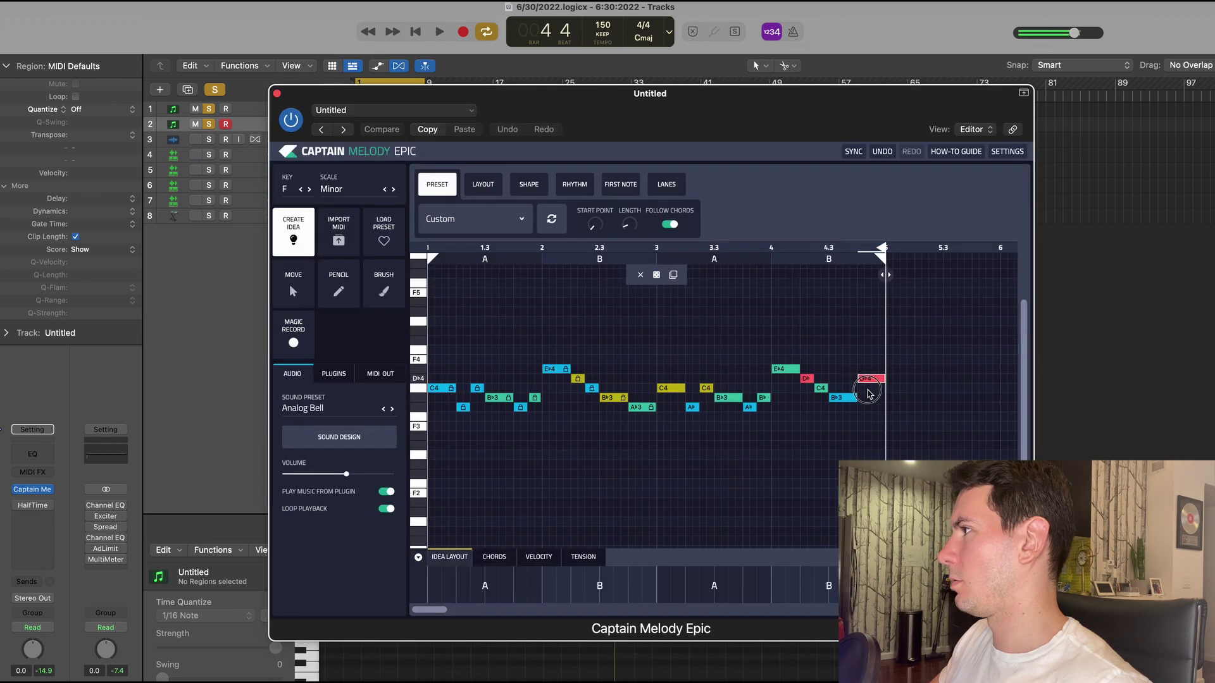
- Move the last note of the melody down to C4 and play the melody back
left_click_drag(867, 393, 867, 389)
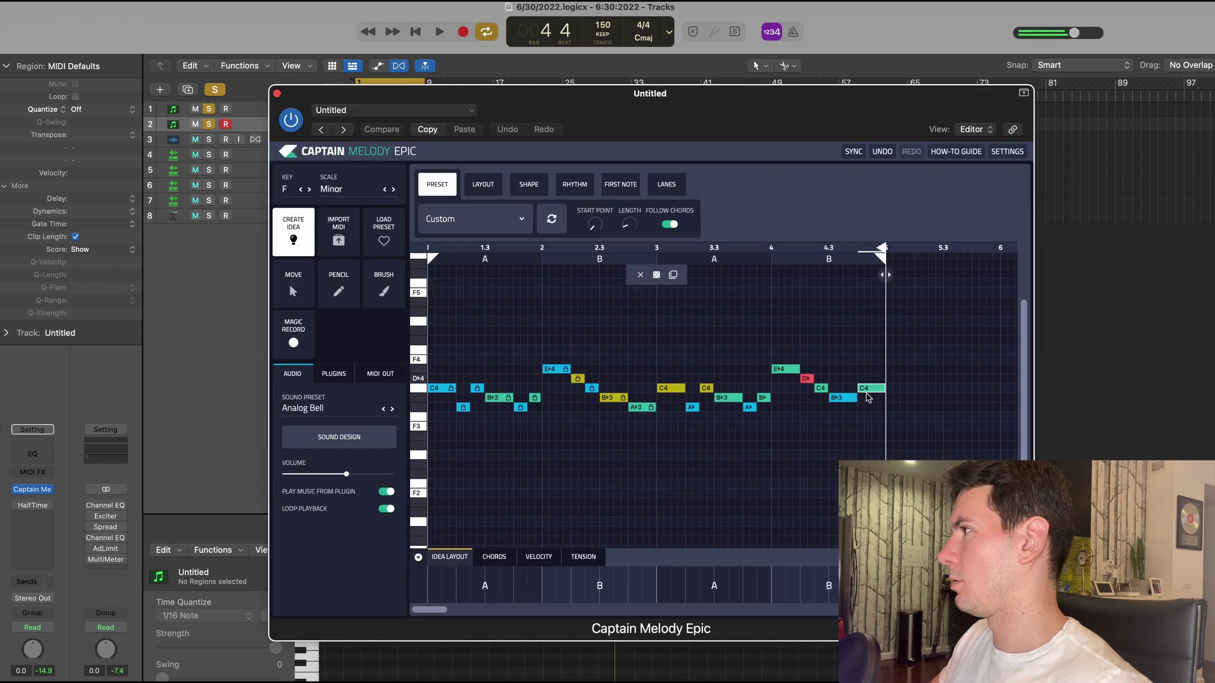
key("space")
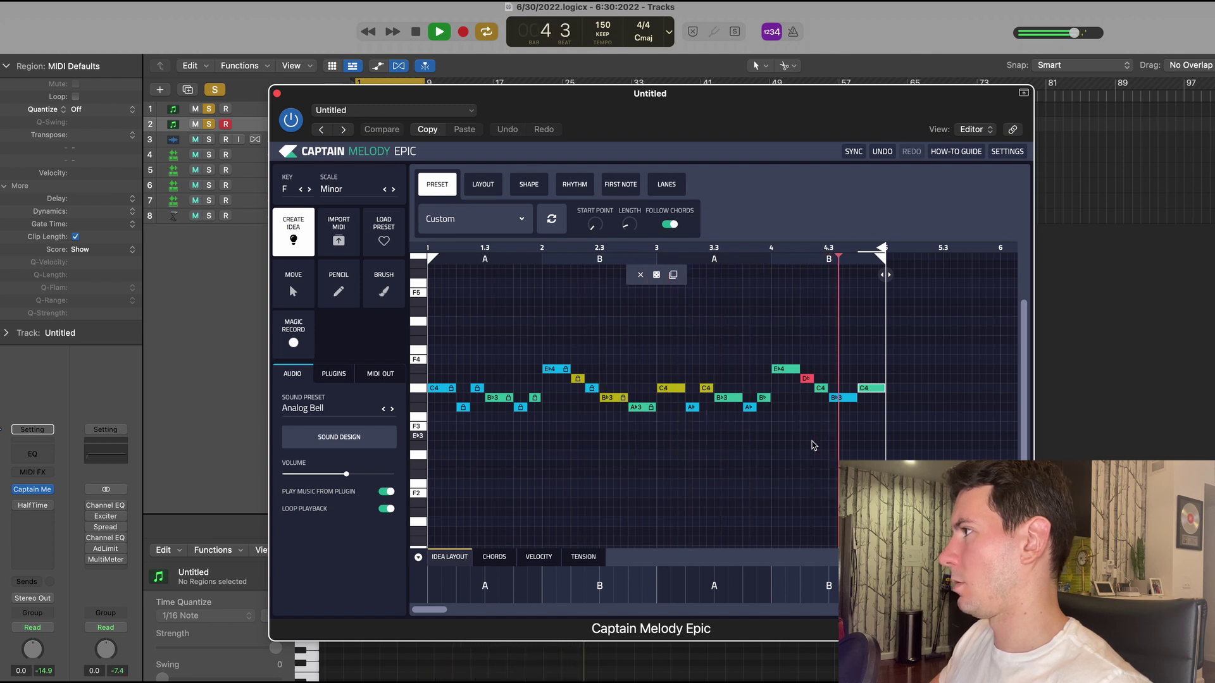
key("space")
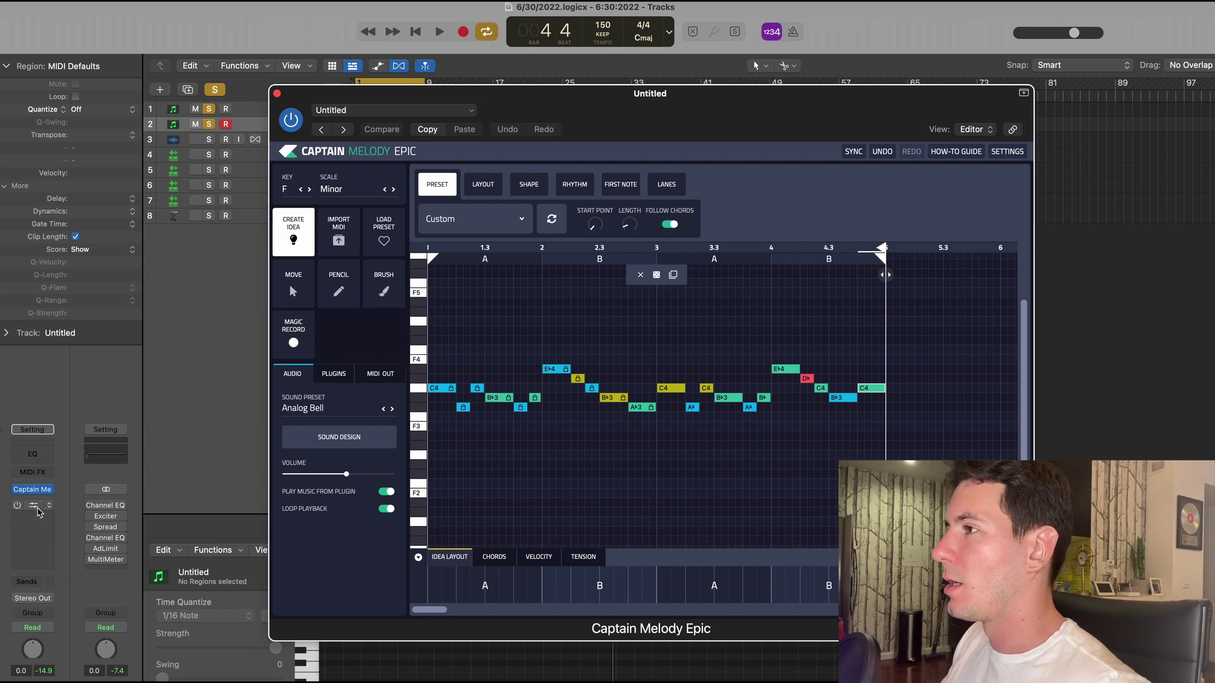
- Open the HalfTime effect on the melody track and play the melody through it
left_click(38, 510)
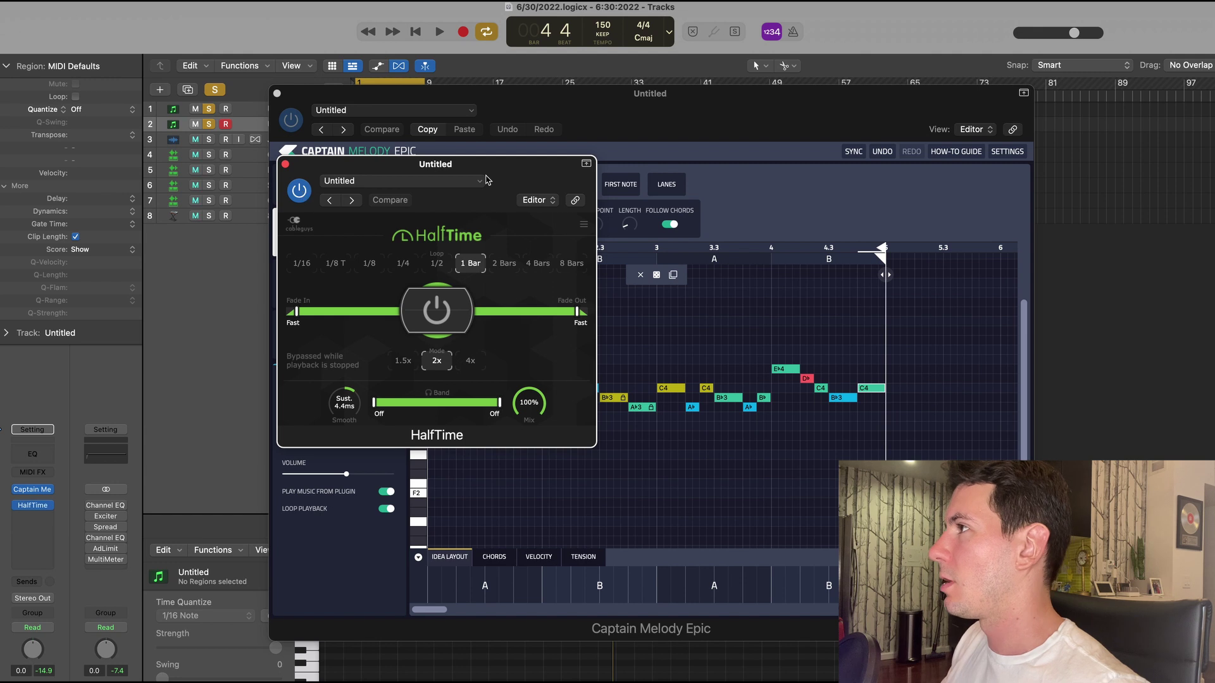
left_click_drag(487, 163, 587, 160)
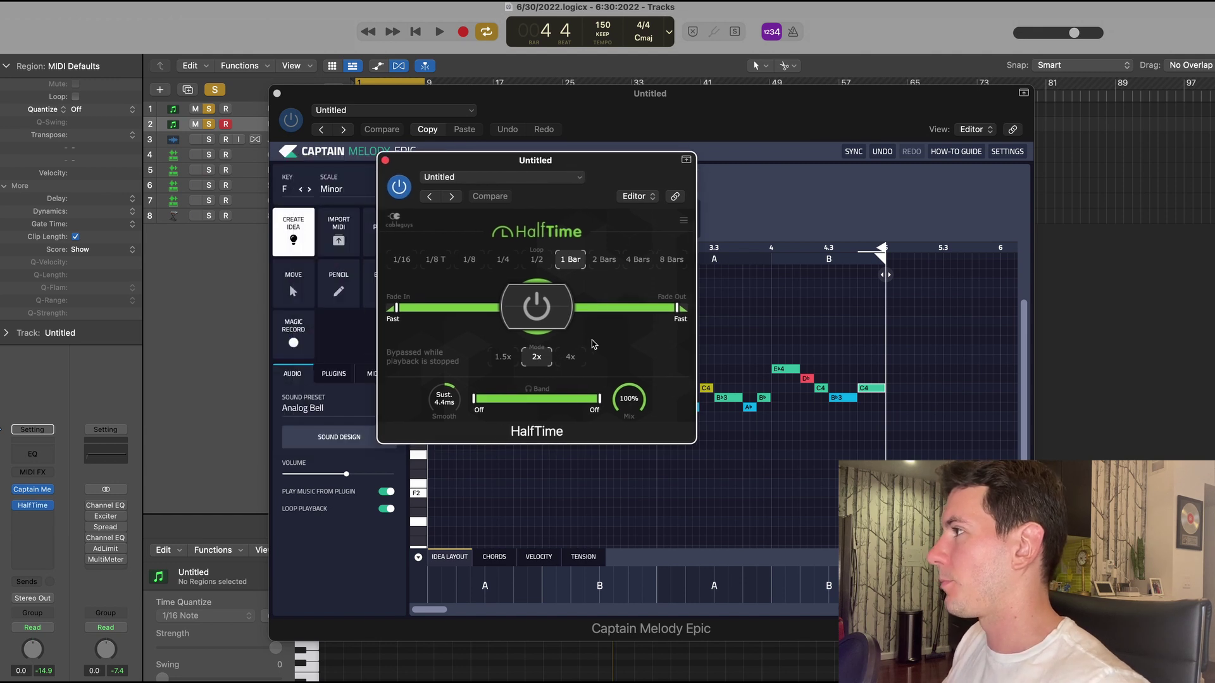
key("space")
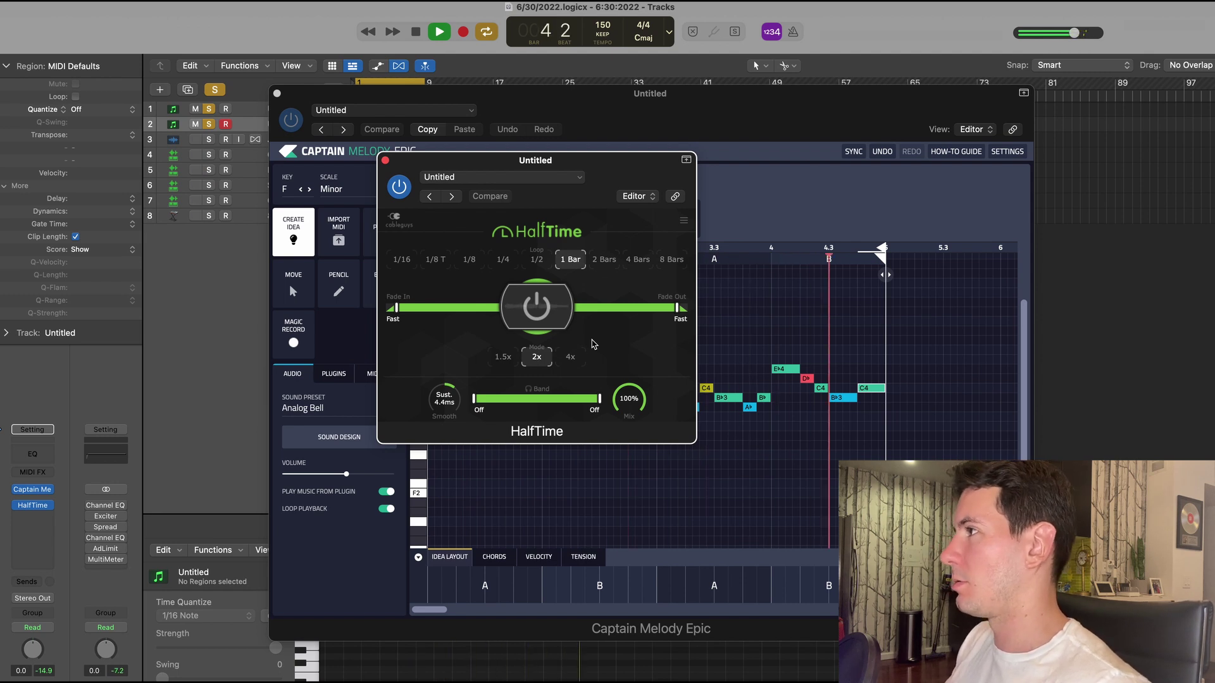
key("space")
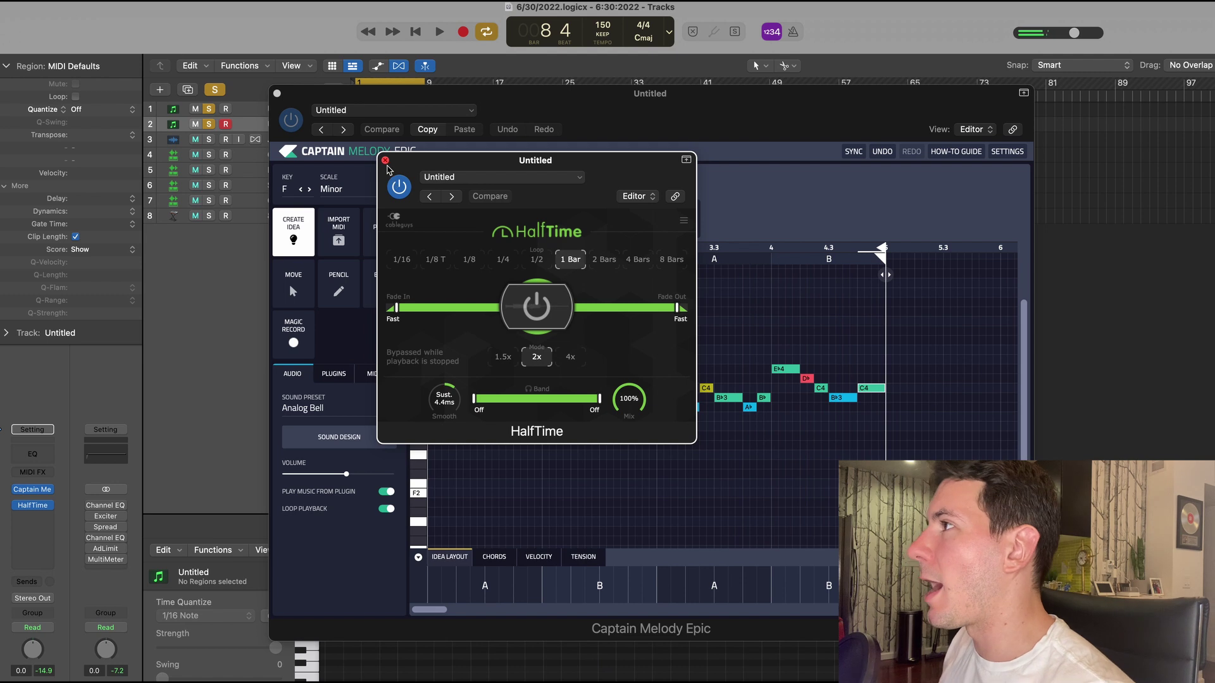
- Bypass HalfTime on the melody track and close the HalfTime and Captain Melody Epic windows
left_click(397, 185)
left_click(385, 160)
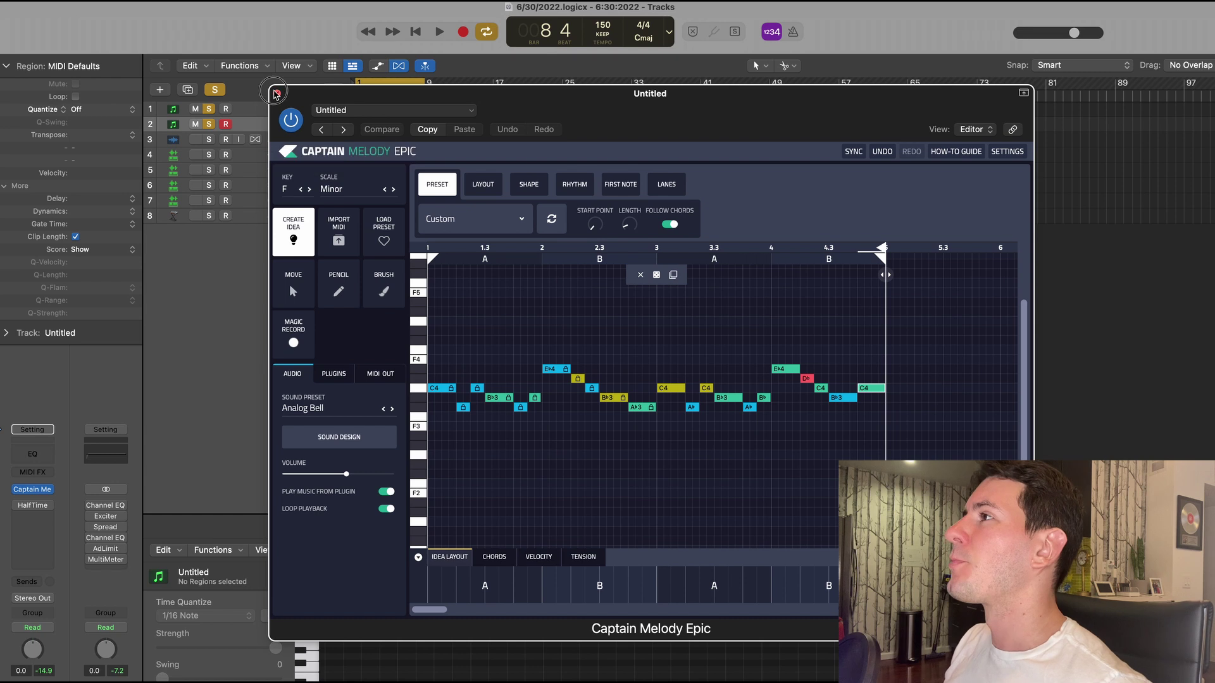
left_click(277, 93)
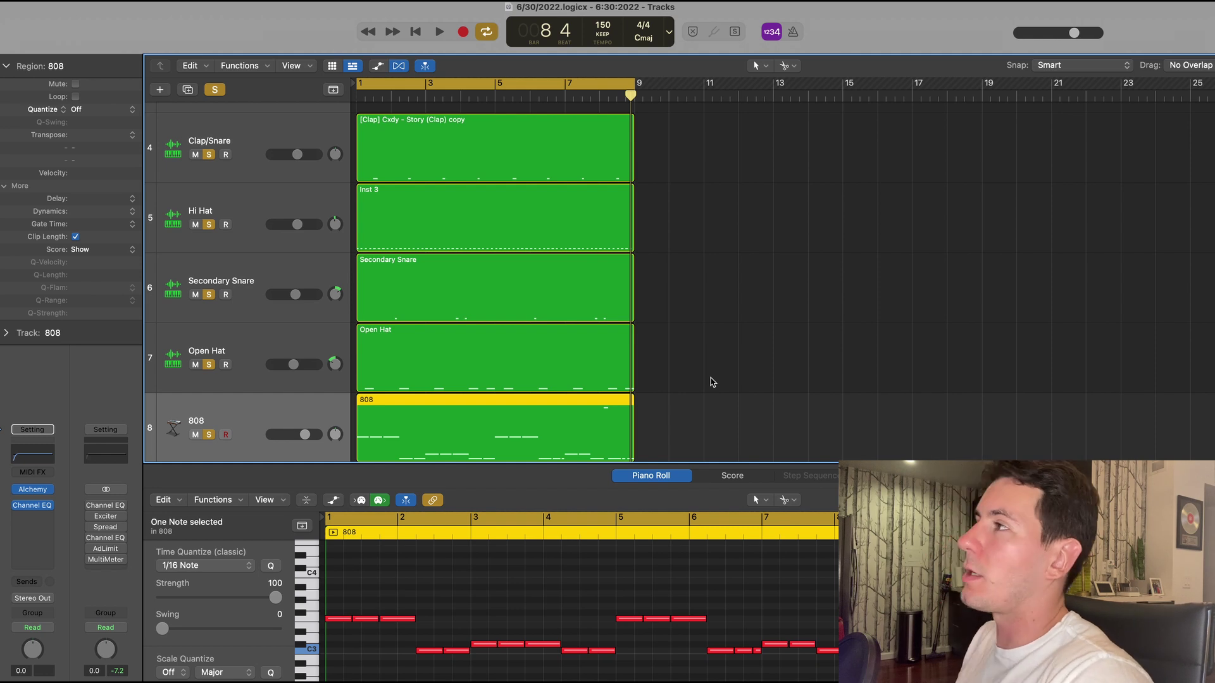
- Play the beat with the drum and 808 regions and bring all eight tracks into view
scroll(713, 382, "down", 1)
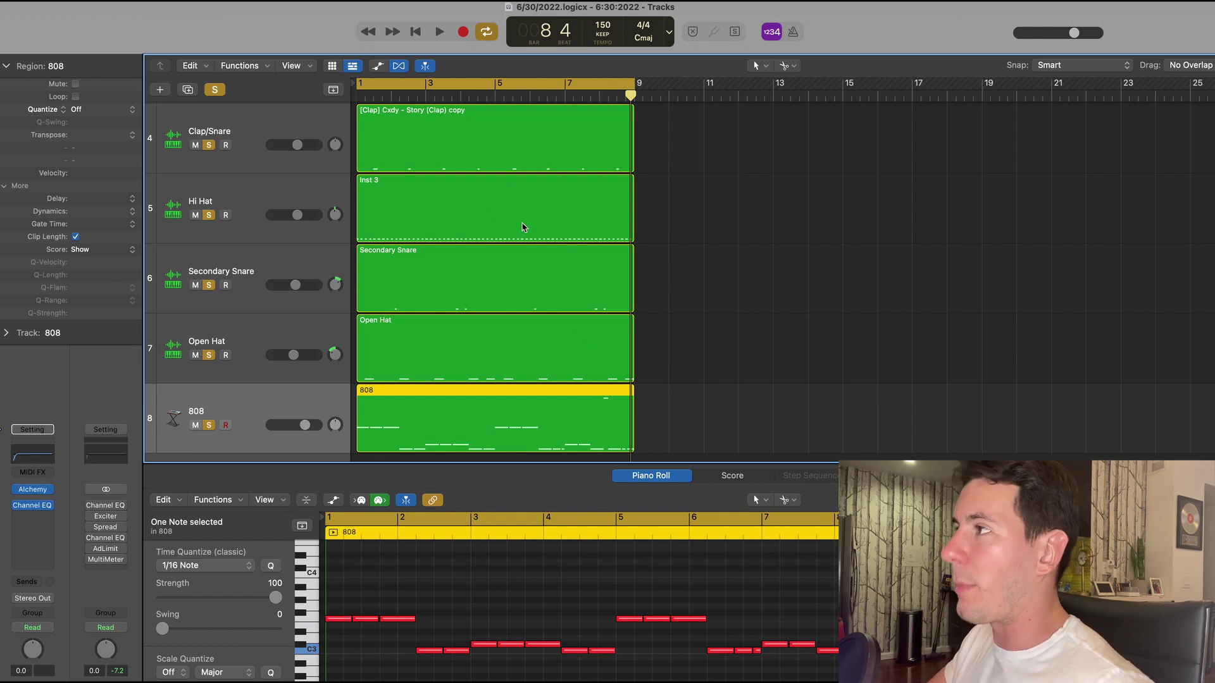
left_click(496, 299)
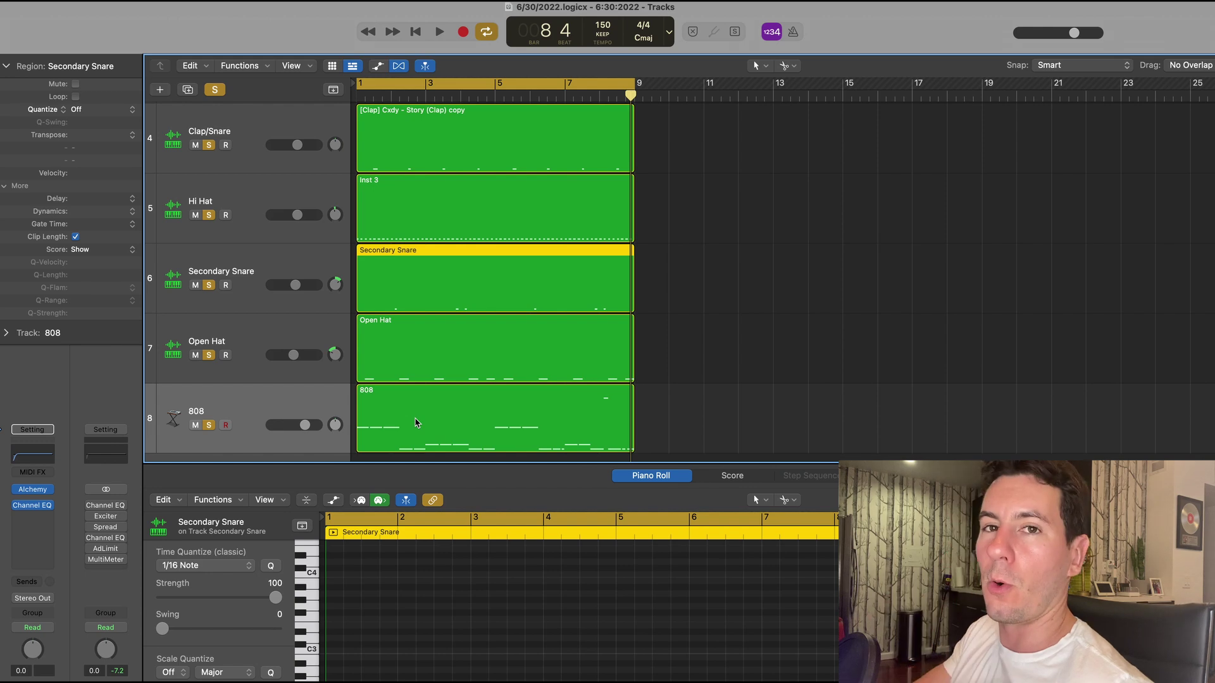
key("space")
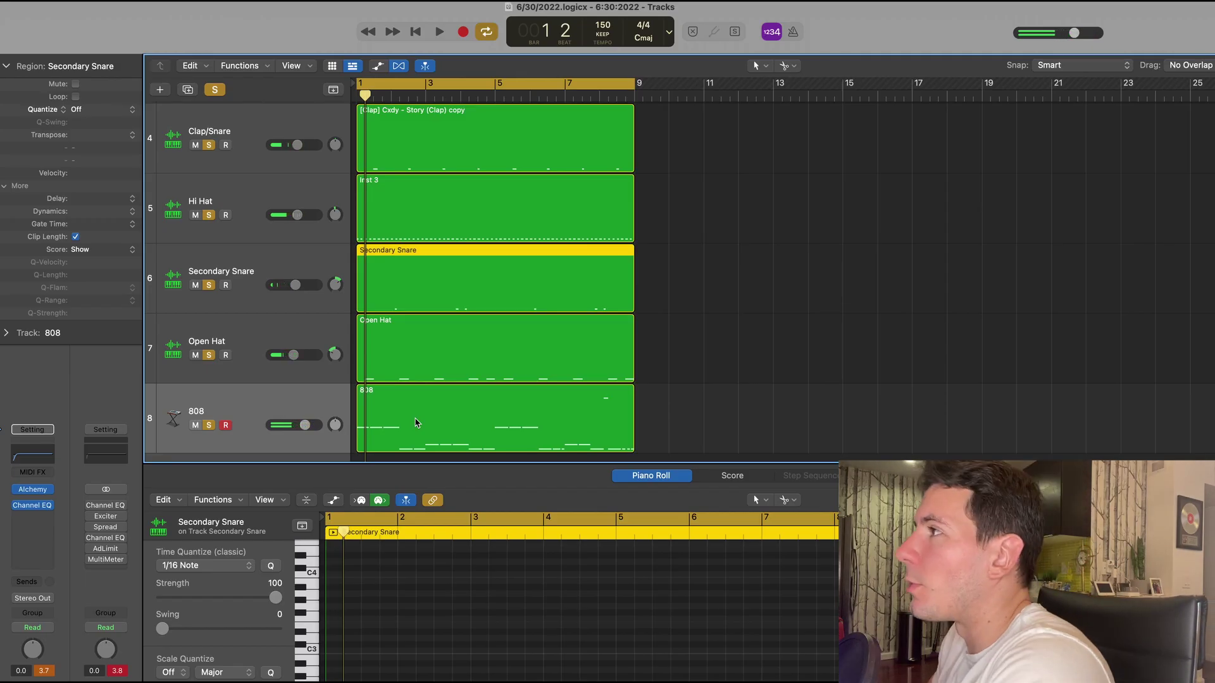
left_click(715, 367, "ctrl+alt")
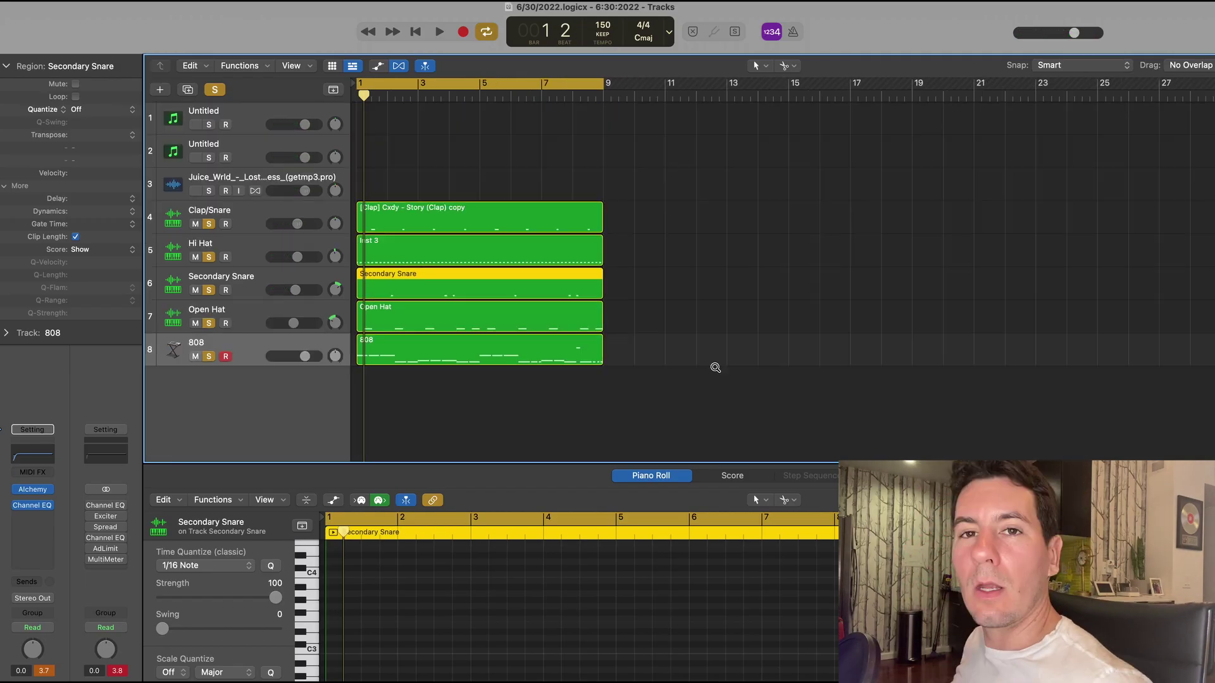